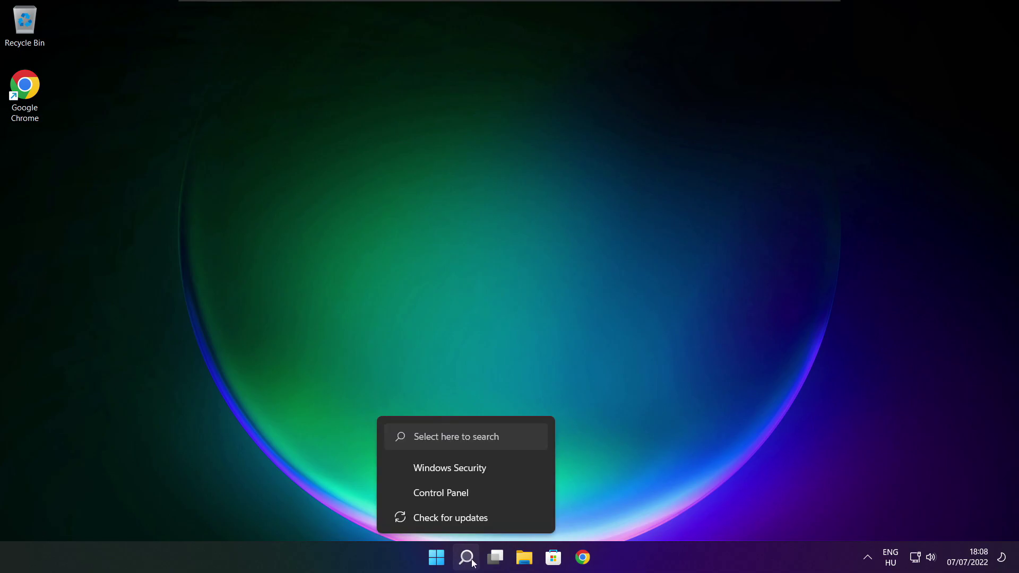
# Search Windows for "device manager", open Device Manager and maximize its window
pyautogui.click(467, 560)
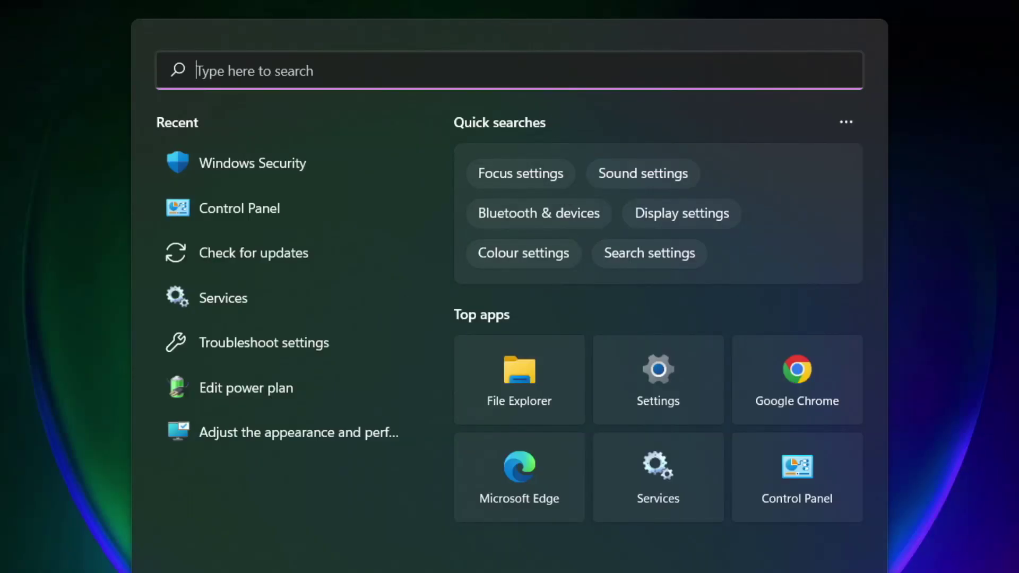
pyautogui.write('device m')
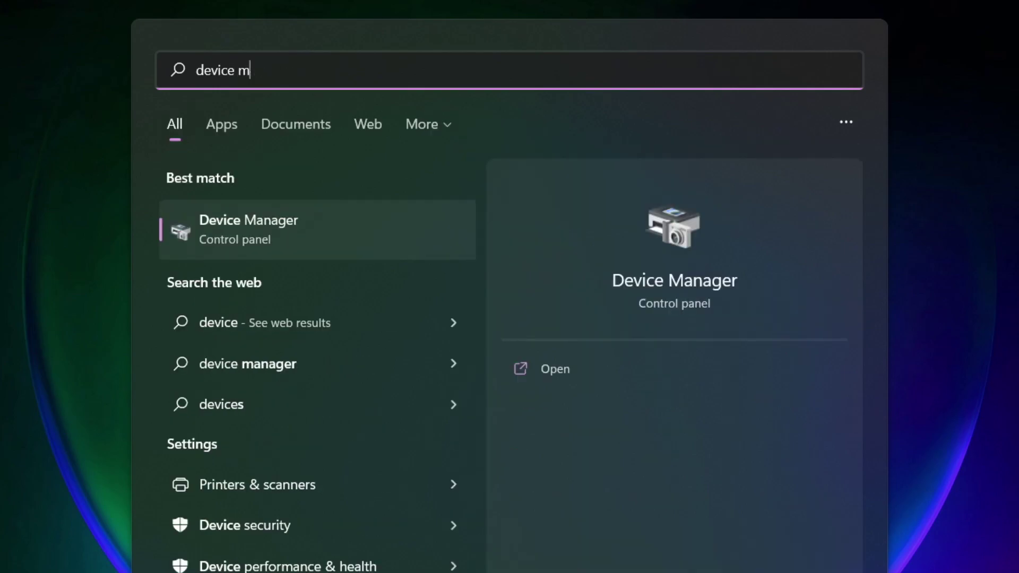
pyautogui.write('anag')
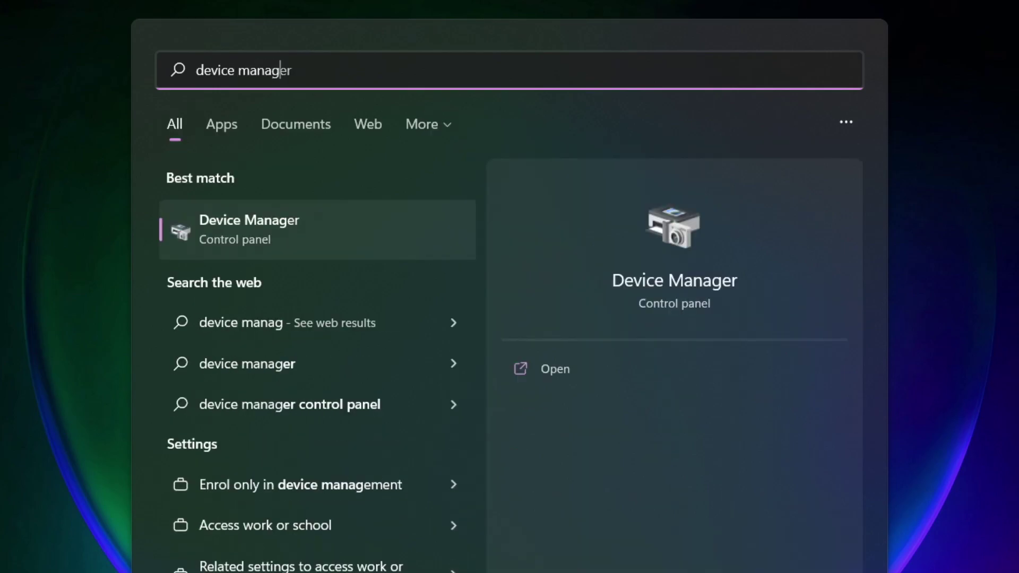
pyautogui.write('er')
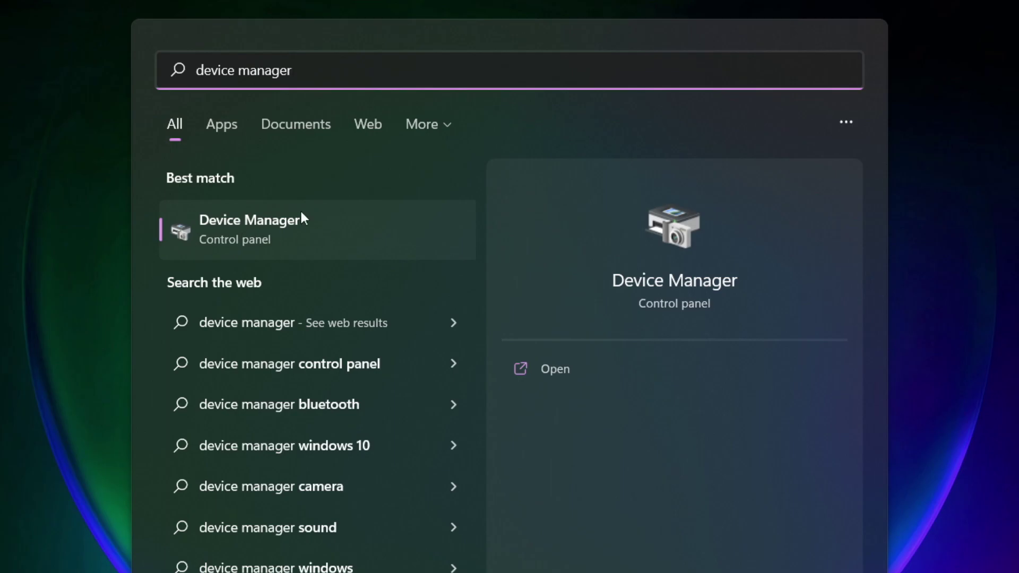
pyautogui.click(375, 240)
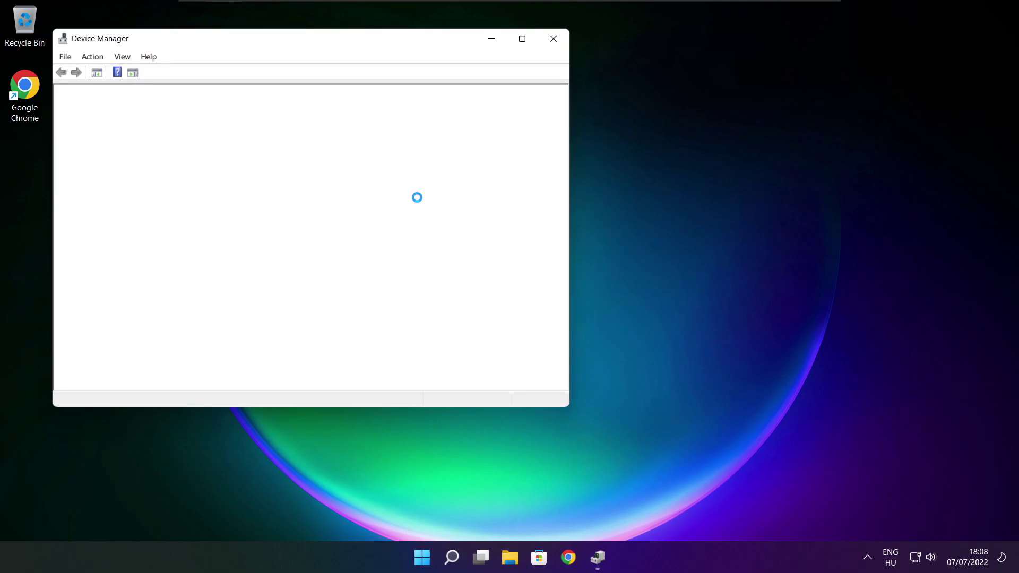
pyautogui.click(522, 40)
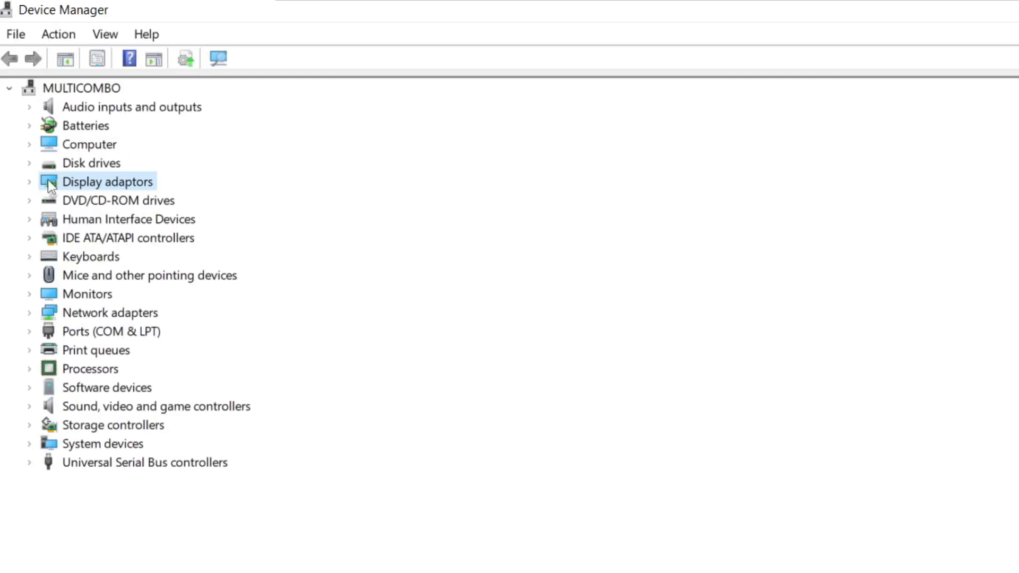
# Run an automatic driver update for the VMware SVGA 3D display adaptor and close the update wizard
pyautogui.click(30, 182)
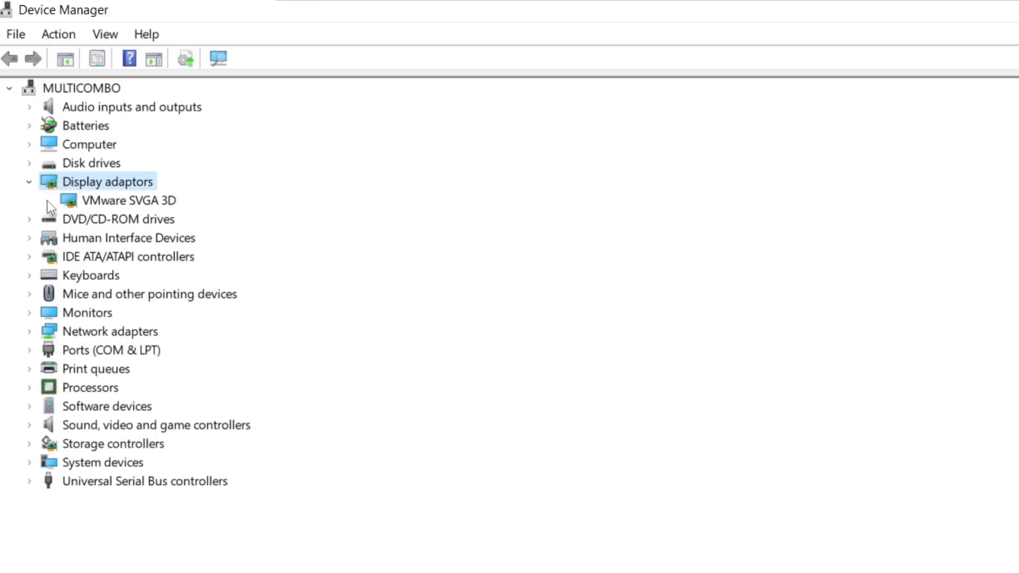
pyautogui.click(151, 204)
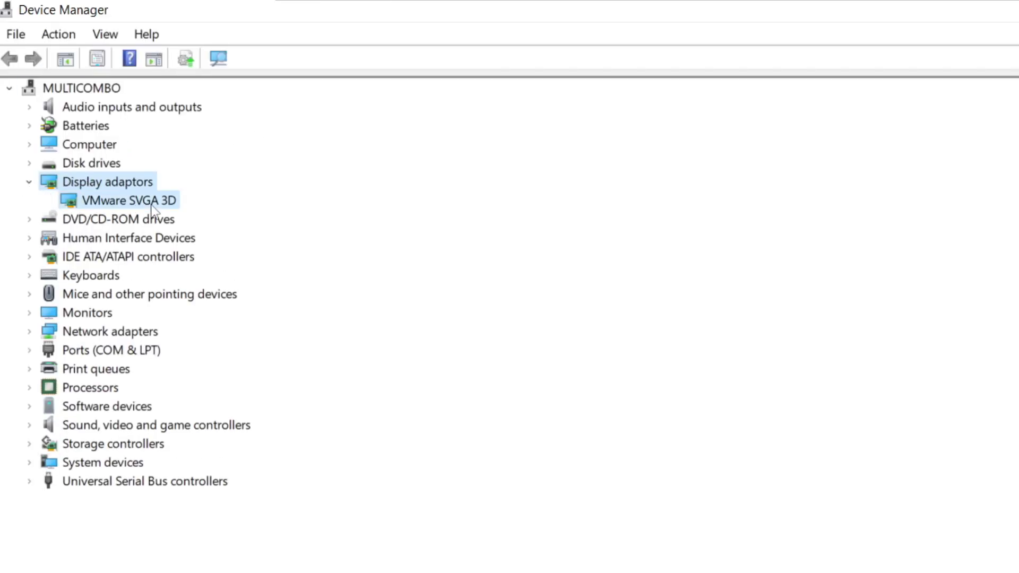
pyautogui.rightClick(110, 204)
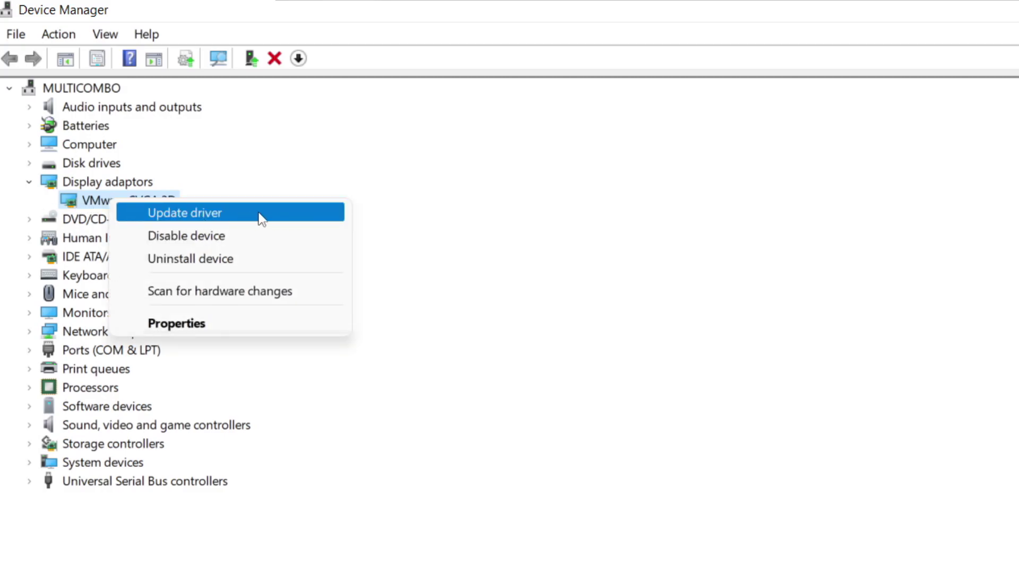
pyautogui.click(225, 214)
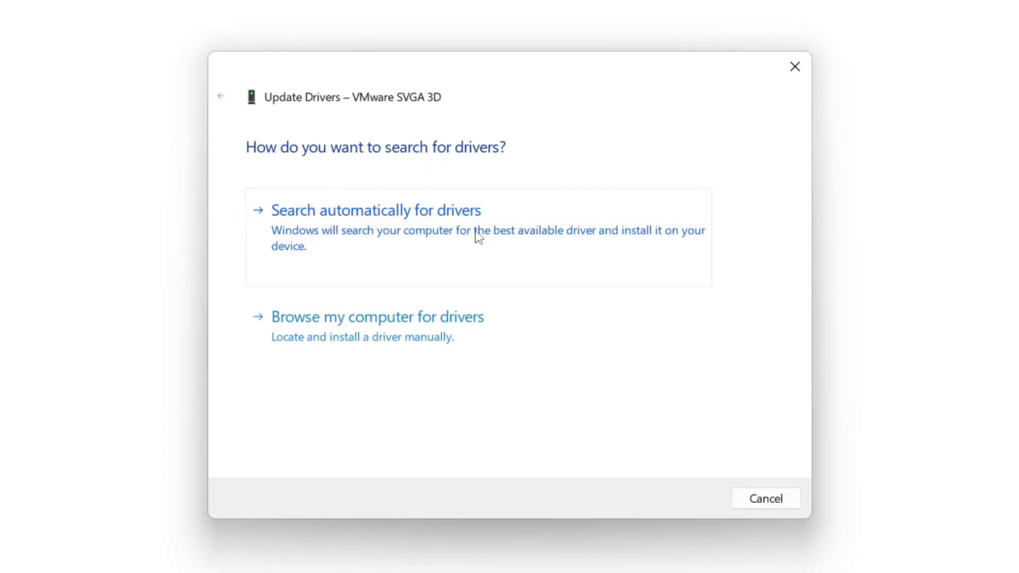
pyautogui.click(446, 235)
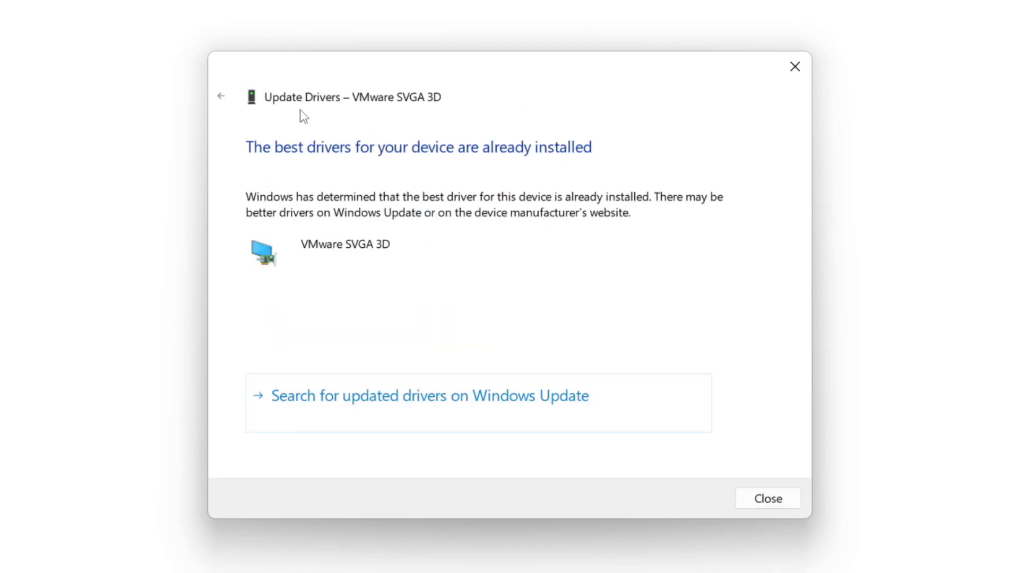
pyautogui.click(764, 498)
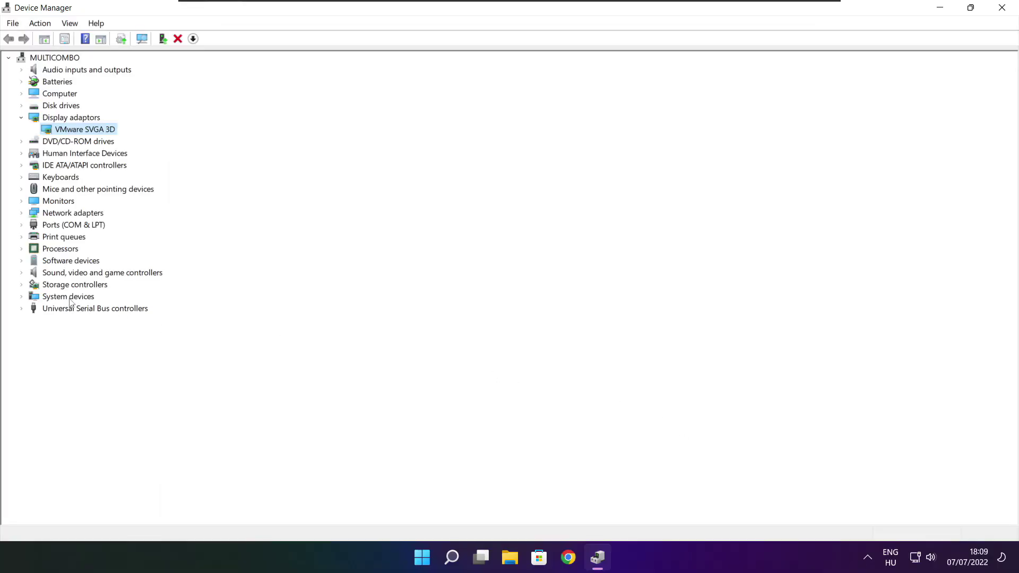
# Run an automatic driver update for the High Definition Audio Device under sound controllers, then close Device Manager
pyautogui.click(69, 335)
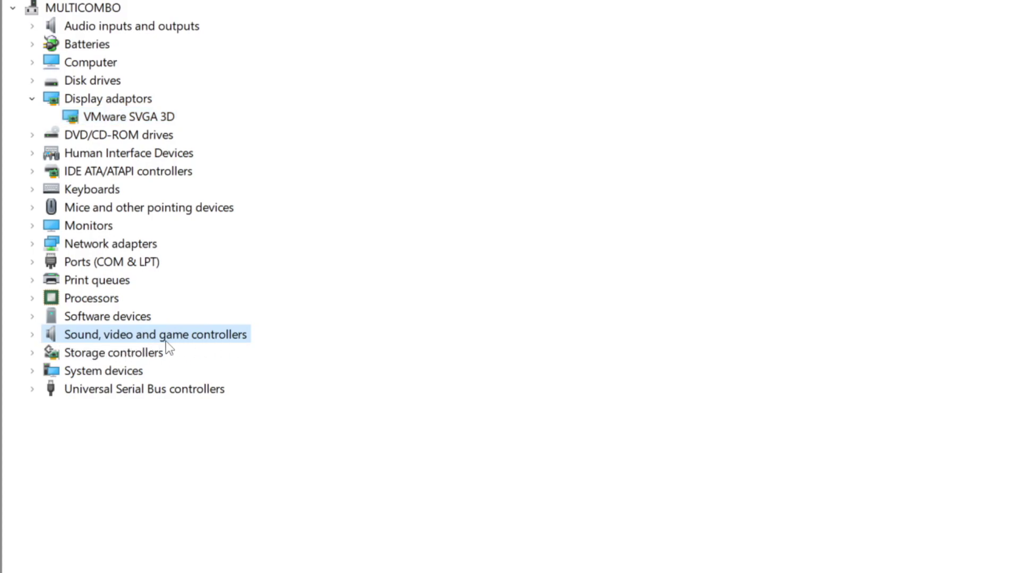
pyautogui.click(33, 335)
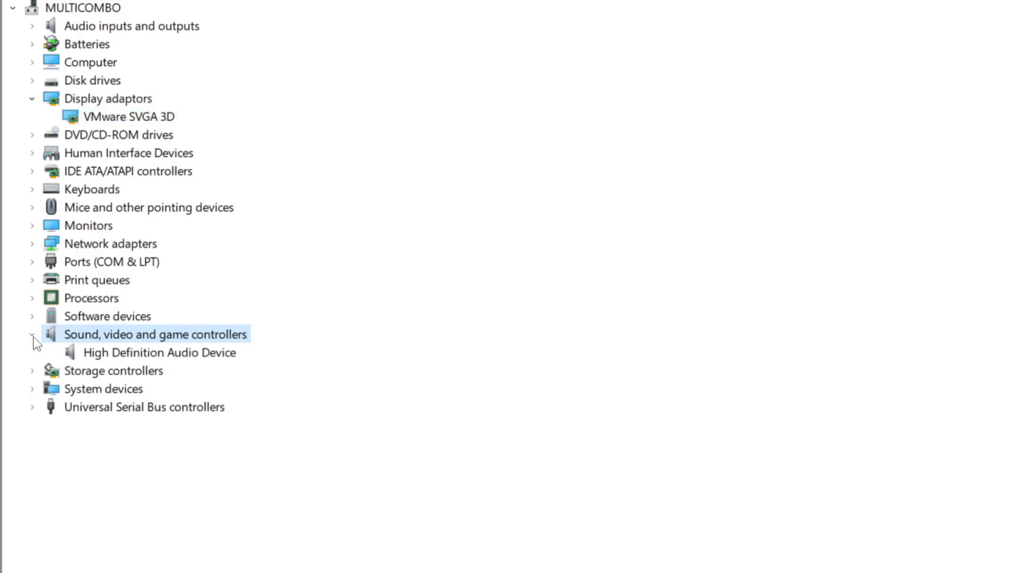
pyautogui.click(120, 352)
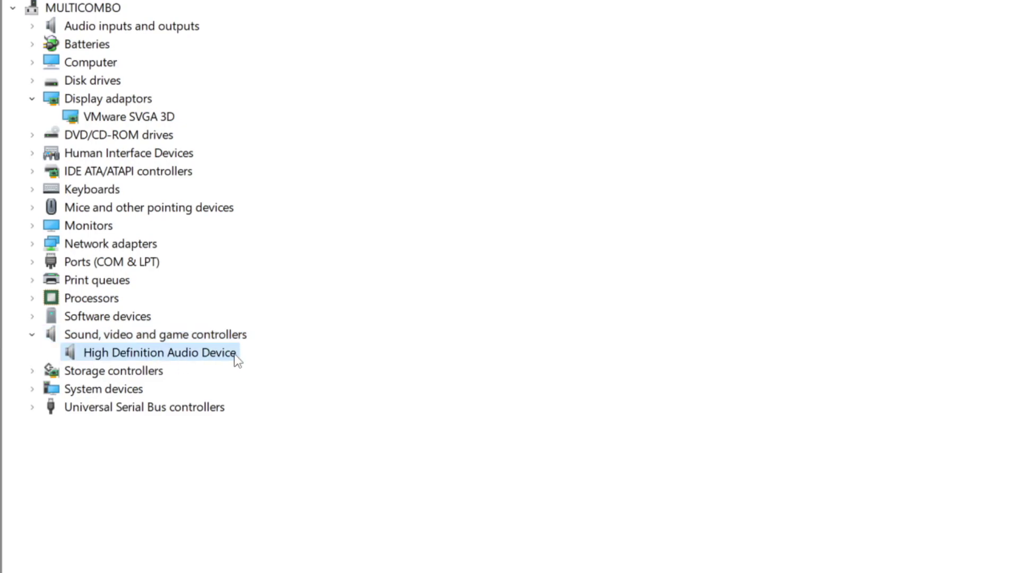
pyautogui.rightClick(149, 356)
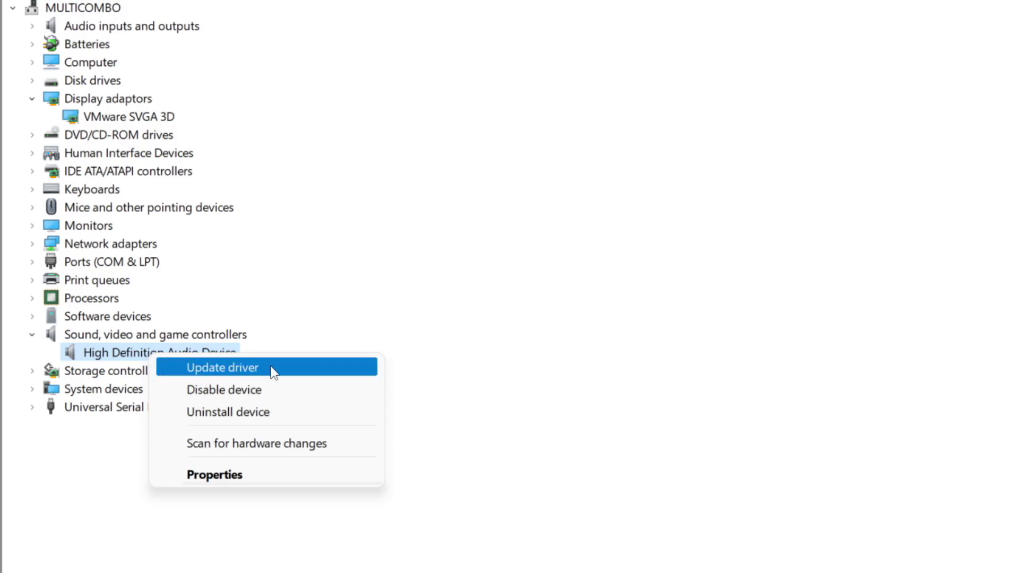
pyautogui.click(301, 370)
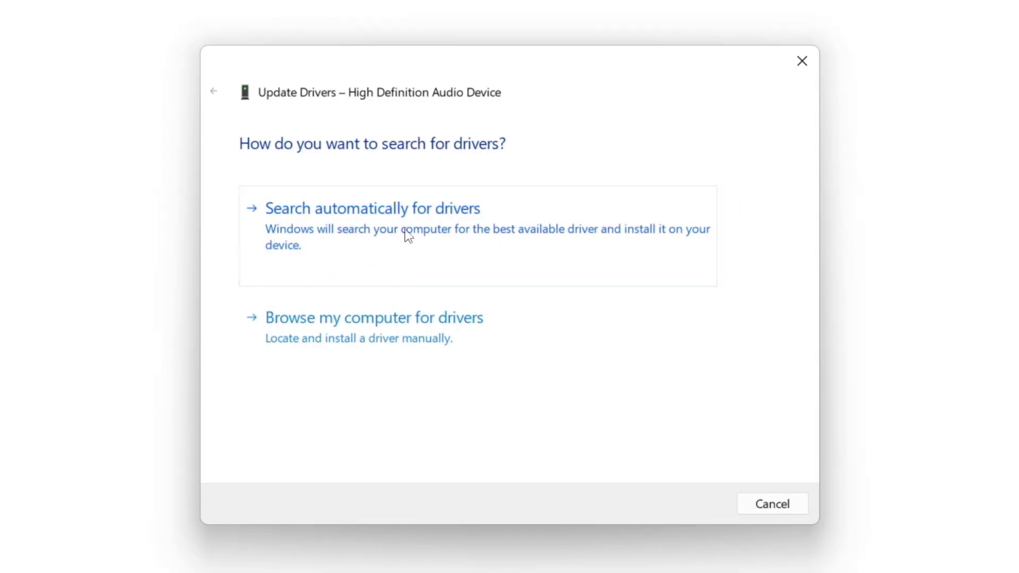
pyautogui.click(409, 234)
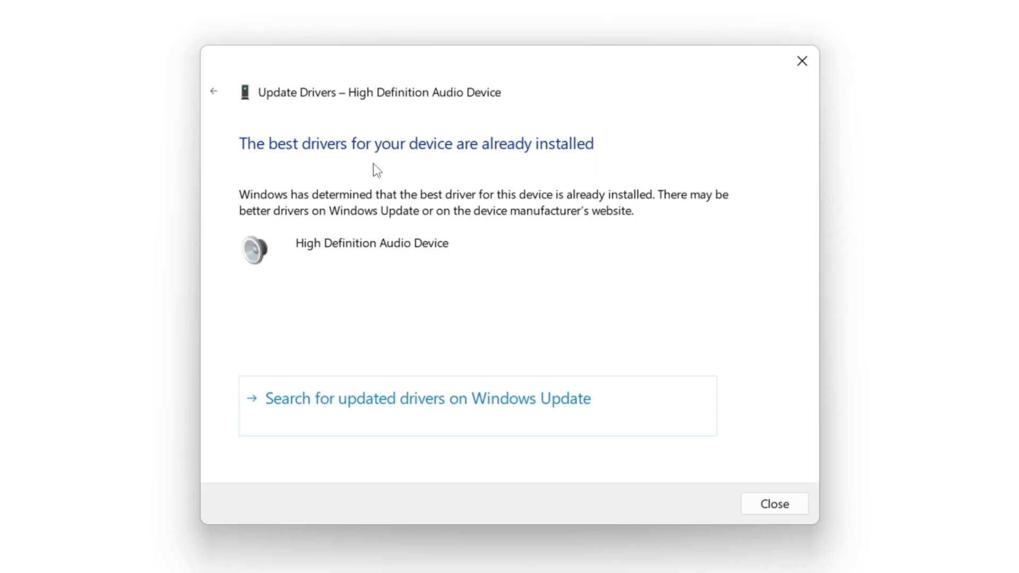
pyautogui.click(776, 504)
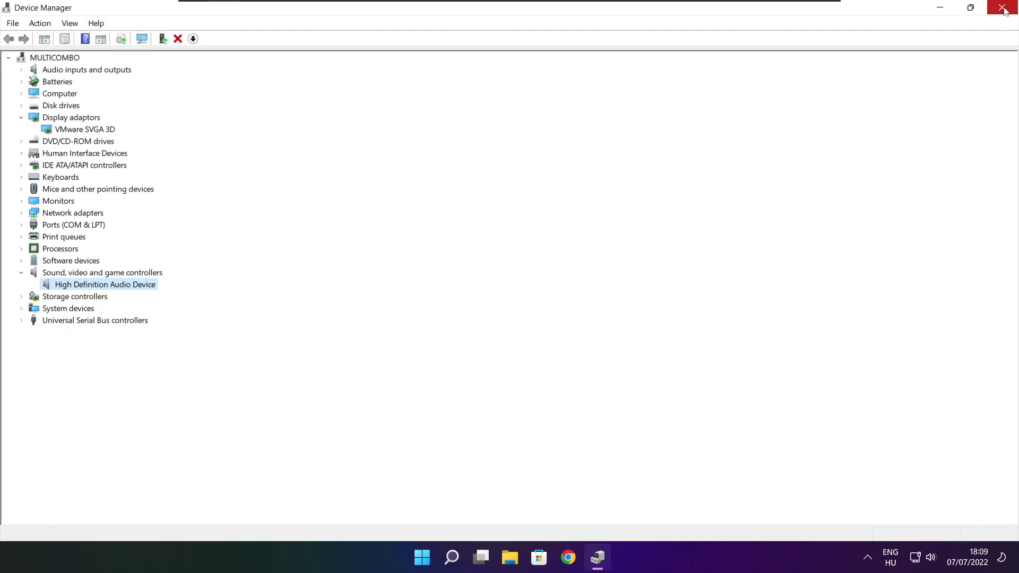
pyautogui.click(1002, 7)
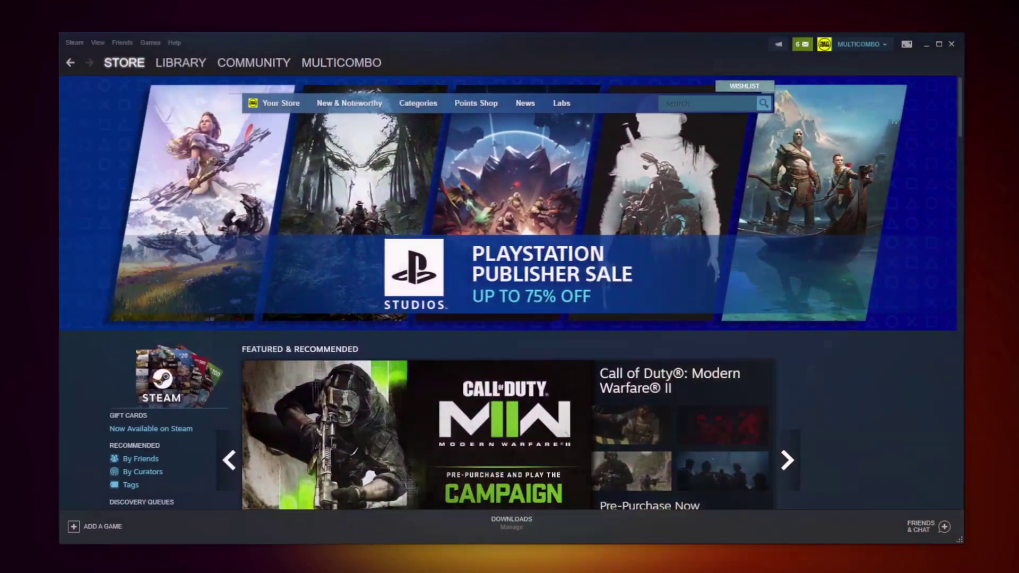
# In the Steam library, verify the integrity of the local files of the non-working game listed under Favorites
pyautogui.moveTo(178, 65)
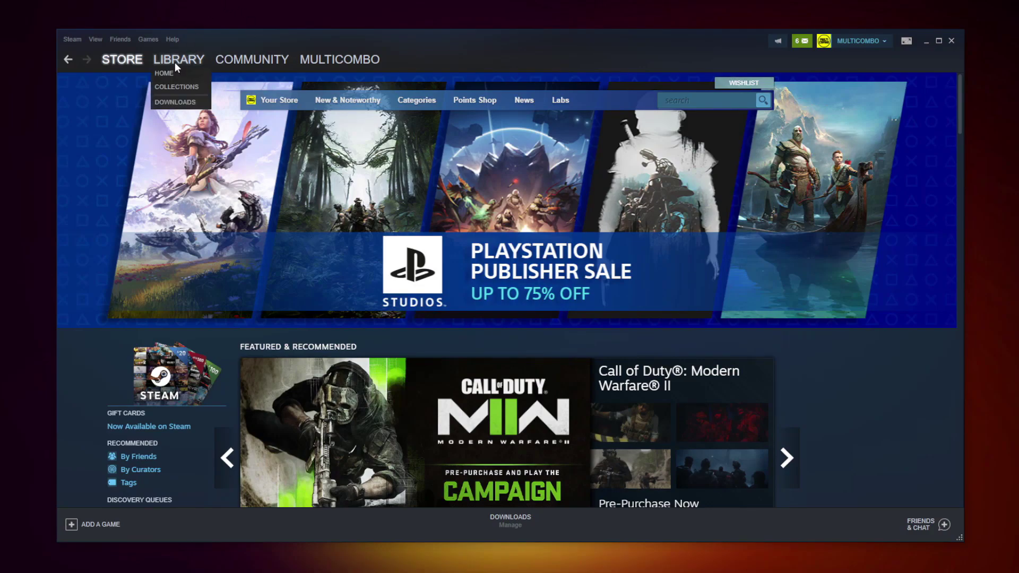
pyautogui.click(176, 61)
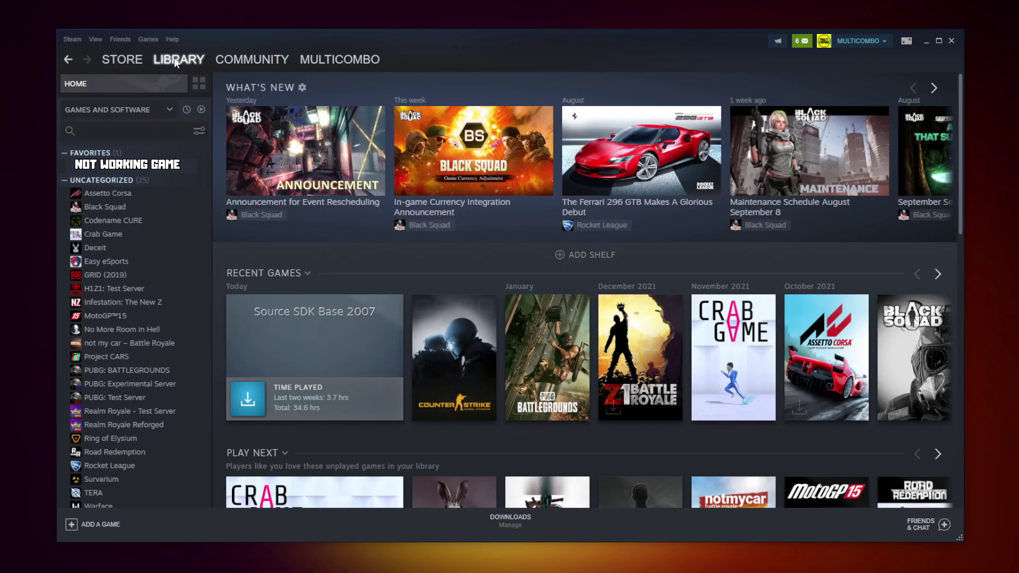
pyautogui.rightClick(199, 169)
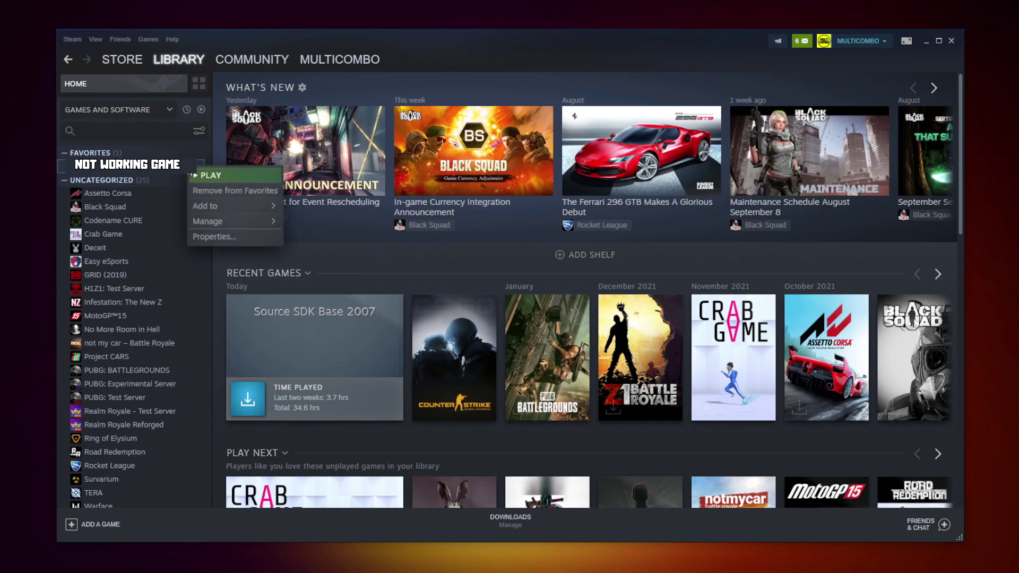
pyautogui.click(227, 235)
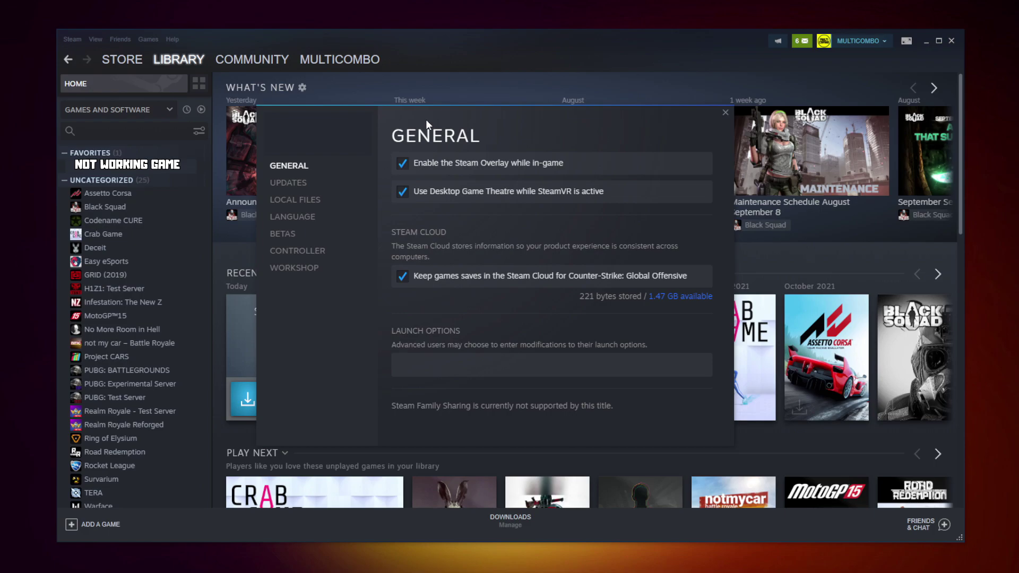
pyautogui.click(299, 204)
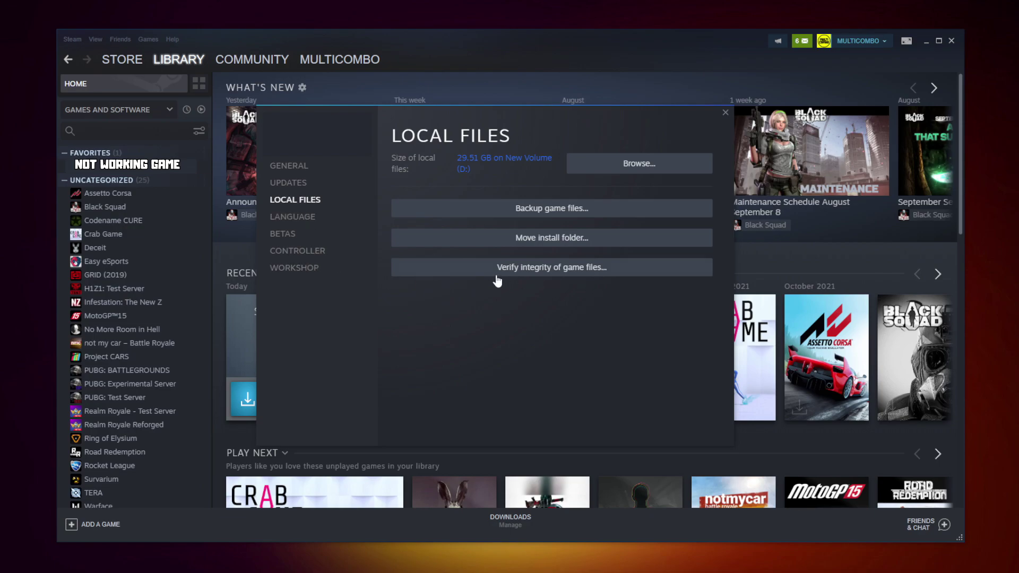
pyautogui.click(556, 272)
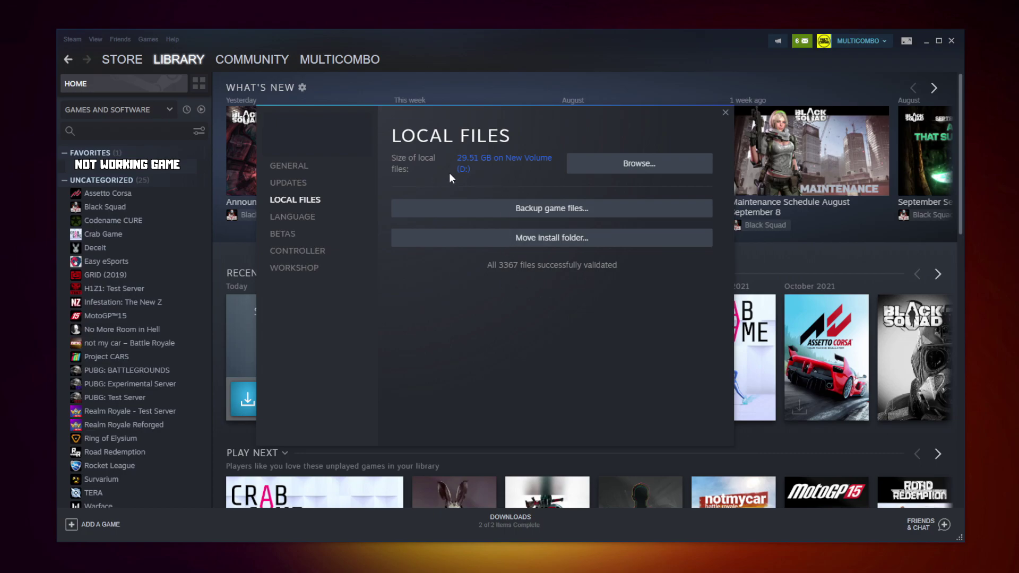
# Browse to the game's install folder and open the compatibility properties of the game's application file
pyautogui.click(645, 168)
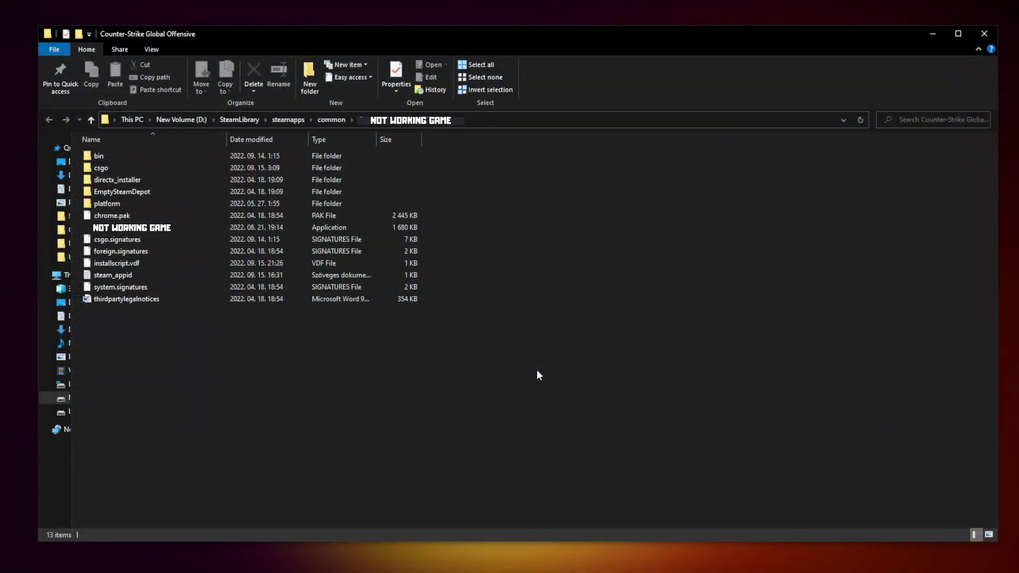
pyautogui.click(236, 231)
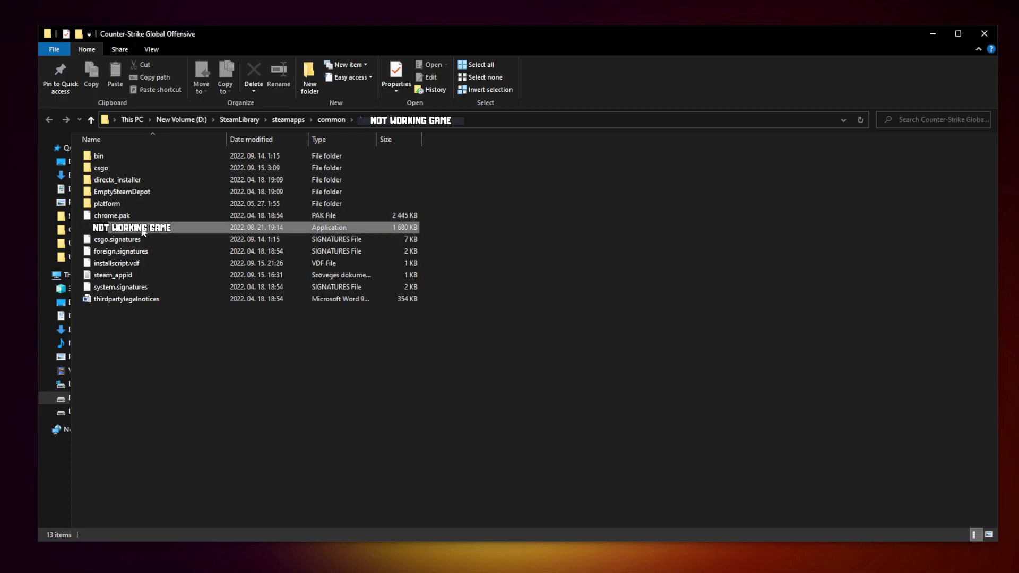
pyautogui.rightClick(204, 227)
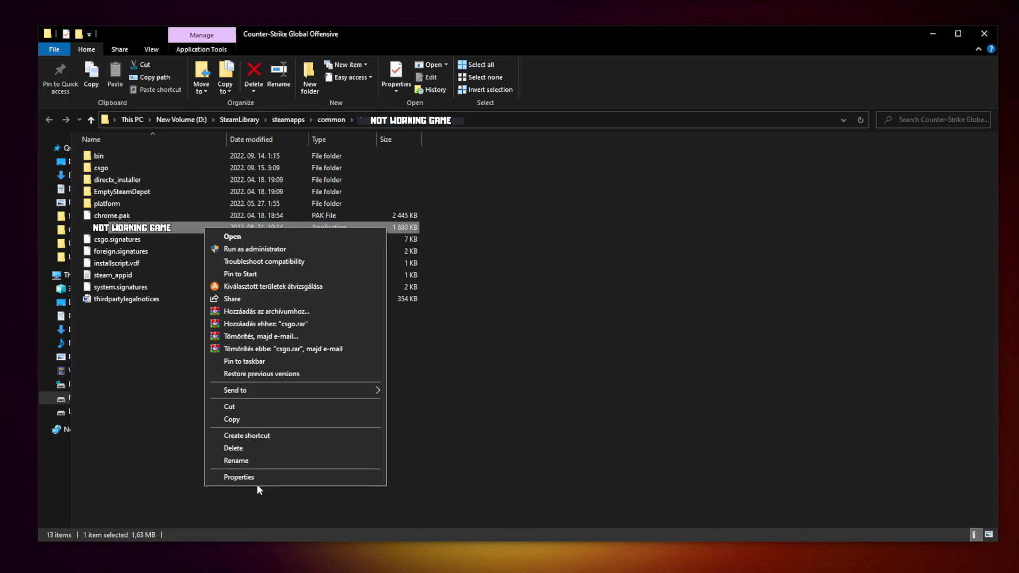
pyautogui.click(294, 477)
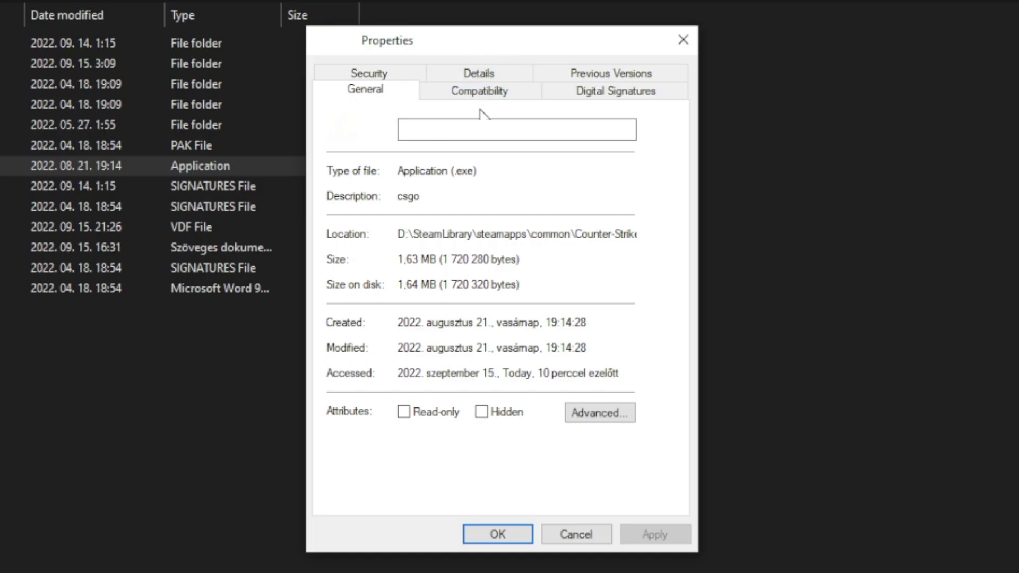
pyautogui.click(491, 101)
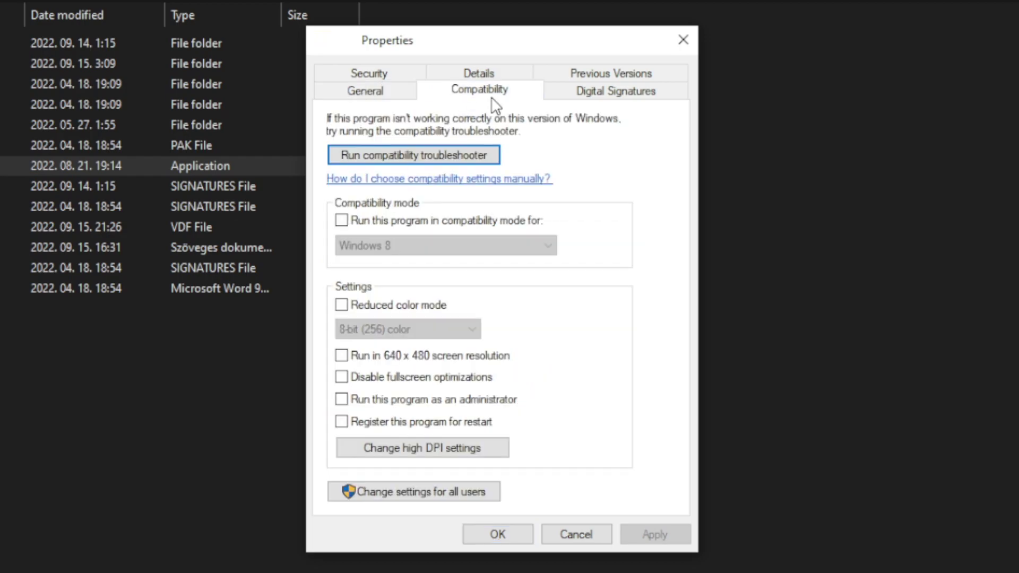
# Set the game to run in Windows 8 compatibility mode as an administrator, with fullscreen optimizations disabled
pyautogui.click(351, 223)
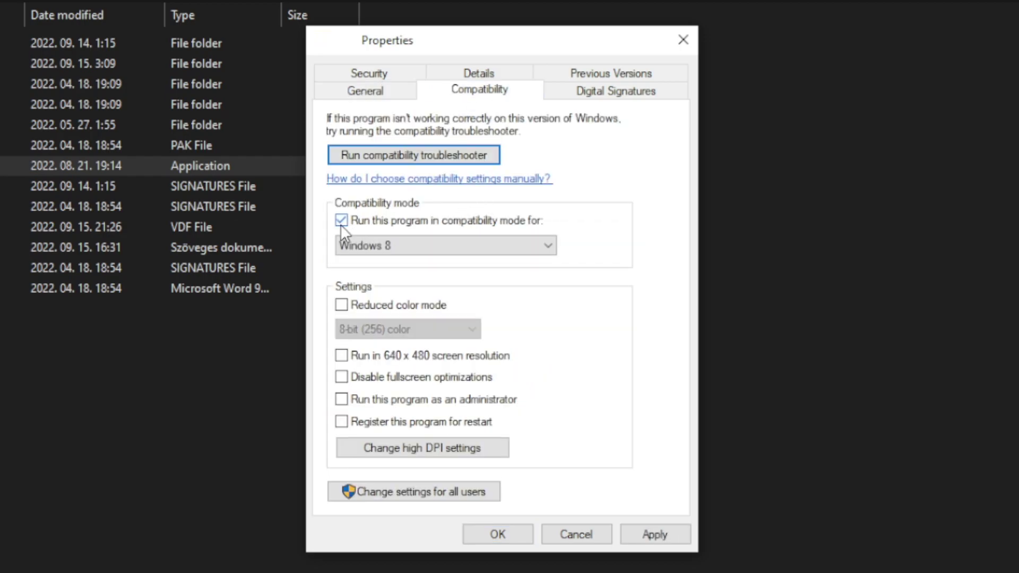
pyautogui.click(394, 240)
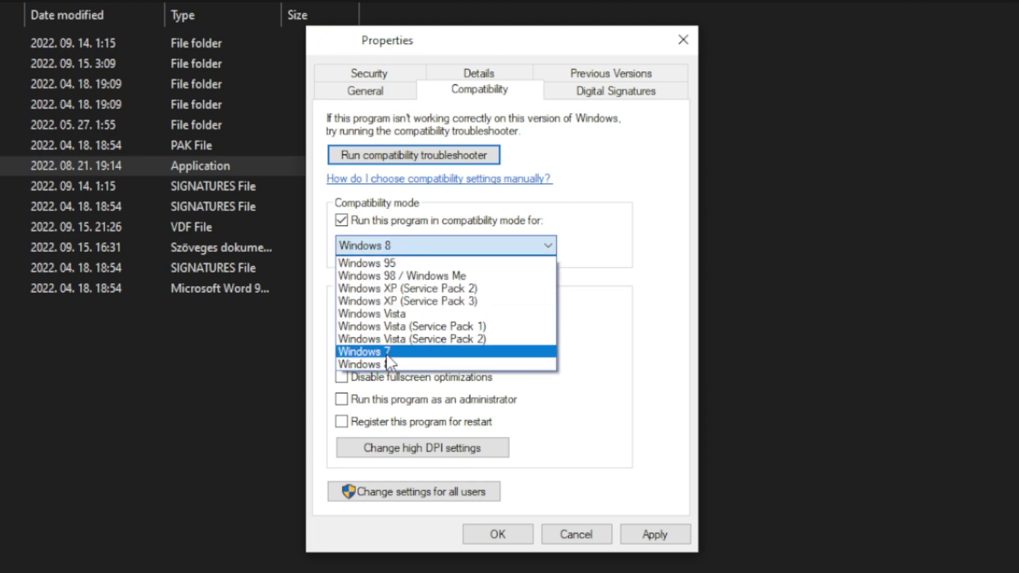
pyautogui.click(394, 365)
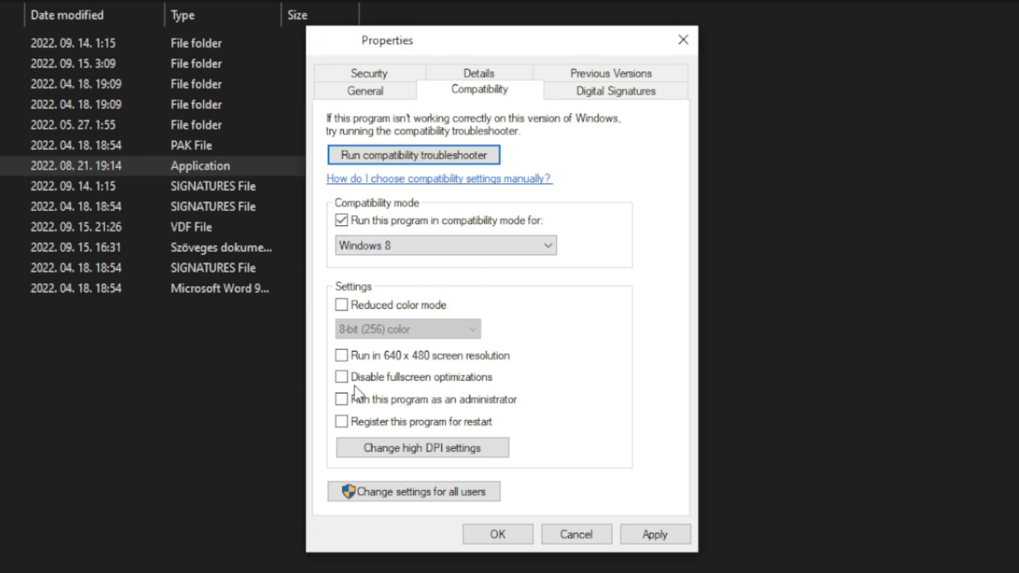
pyautogui.click(412, 381)
pyautogui.click(491, 403)
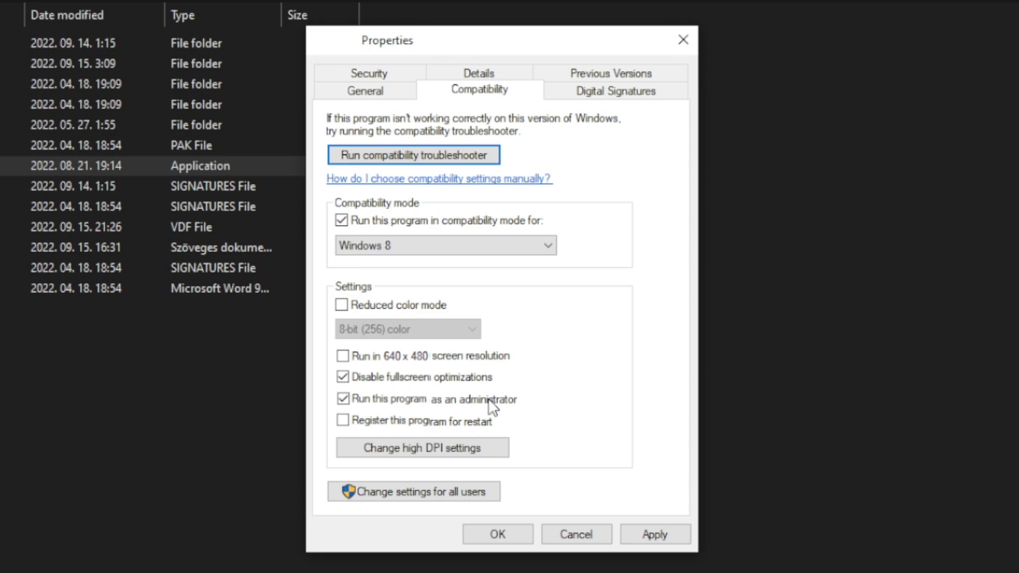
# Apply the compatibility changes to the game's application file and close its properties
pyautogui.click(661, 533)
pyautogui.click(498, 536)
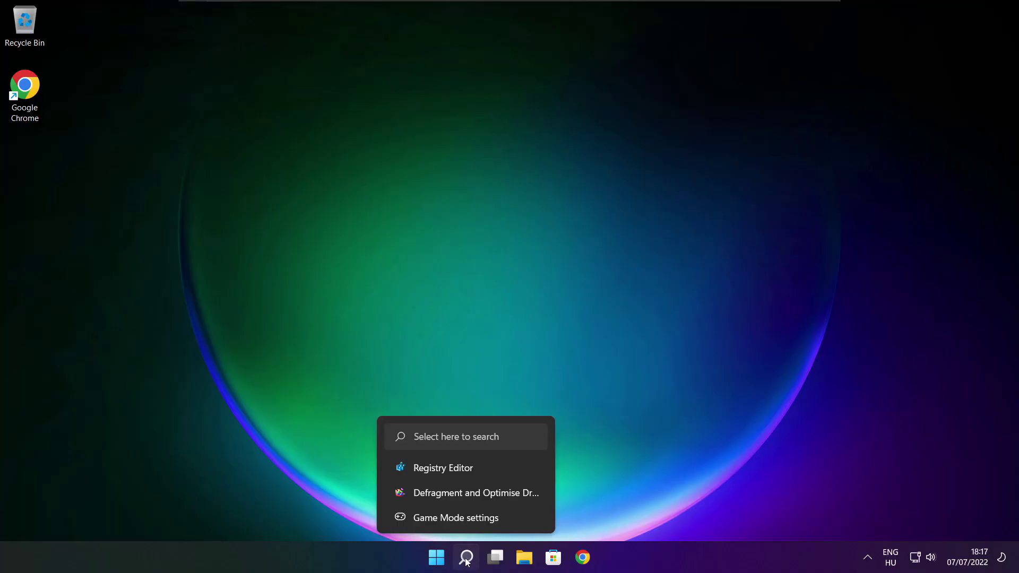
# Open Windows Update by searching for "updates", check for new updates, and close Settings
pyautogui.click(466, 557)
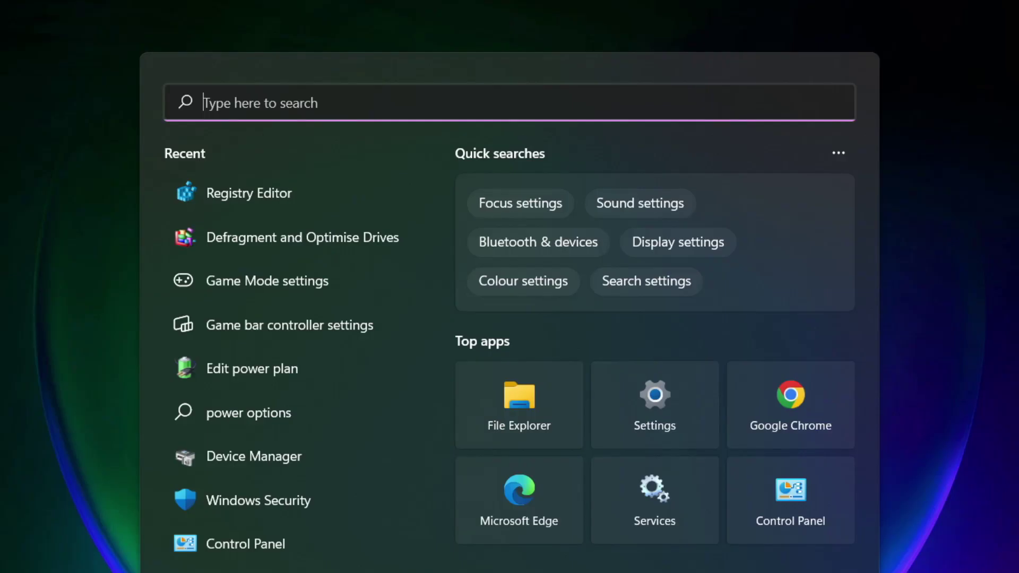
pyautogui.write('u')
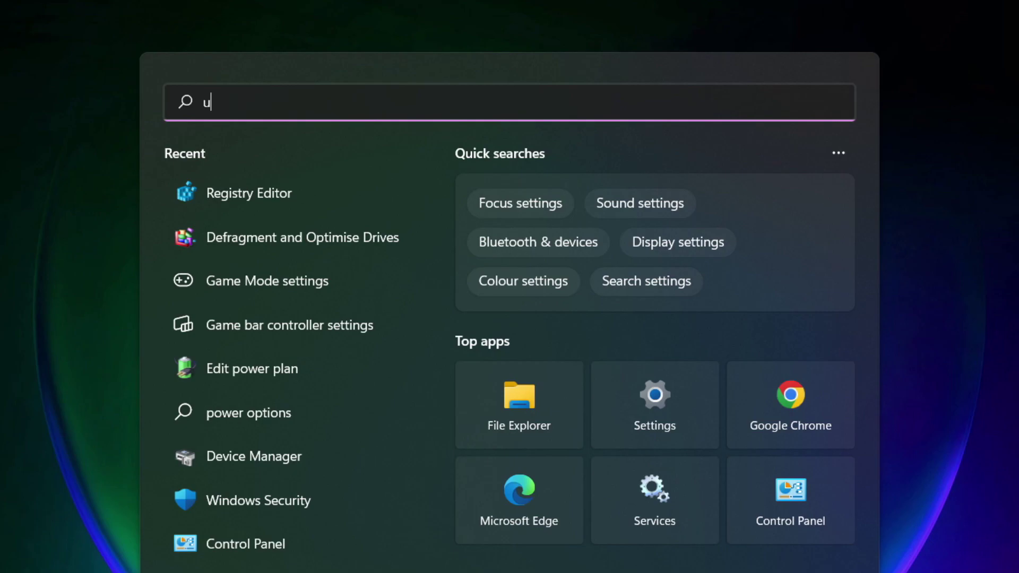
pyautogui.write('pdates')
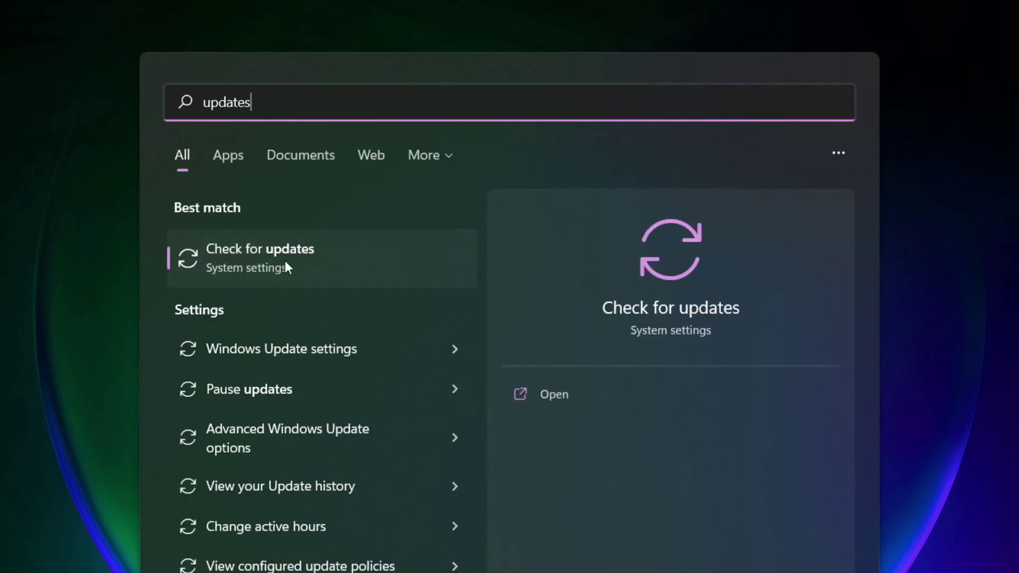
pyautogui.click(310, 266)
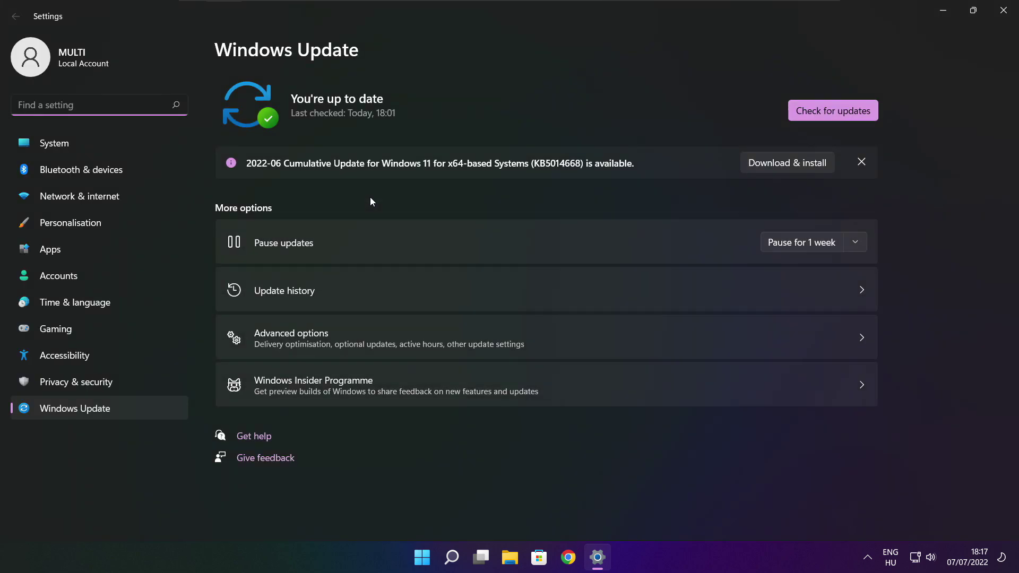
pyautogui.click(833, 110)
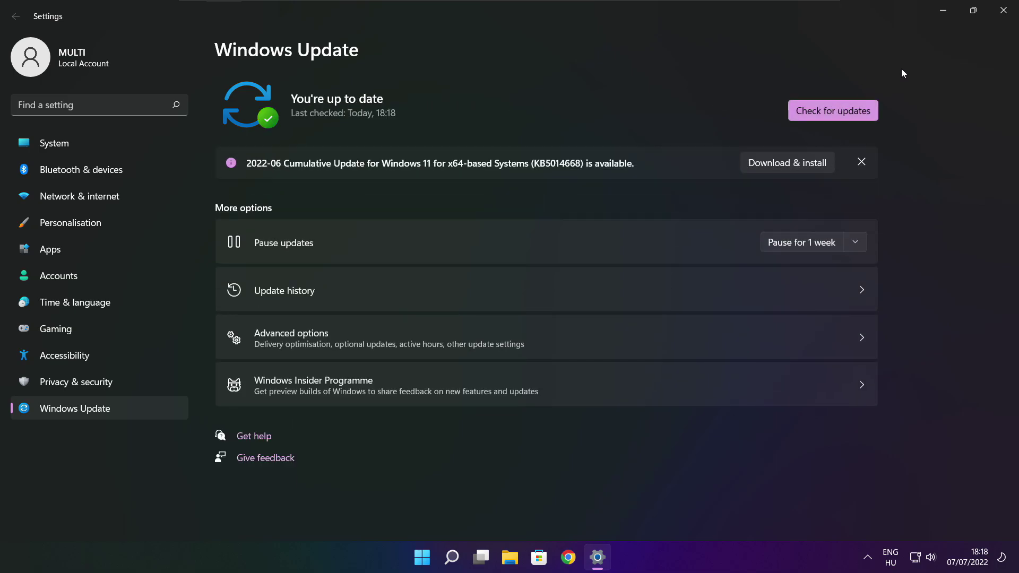
pyautogui.click(1004, 12)
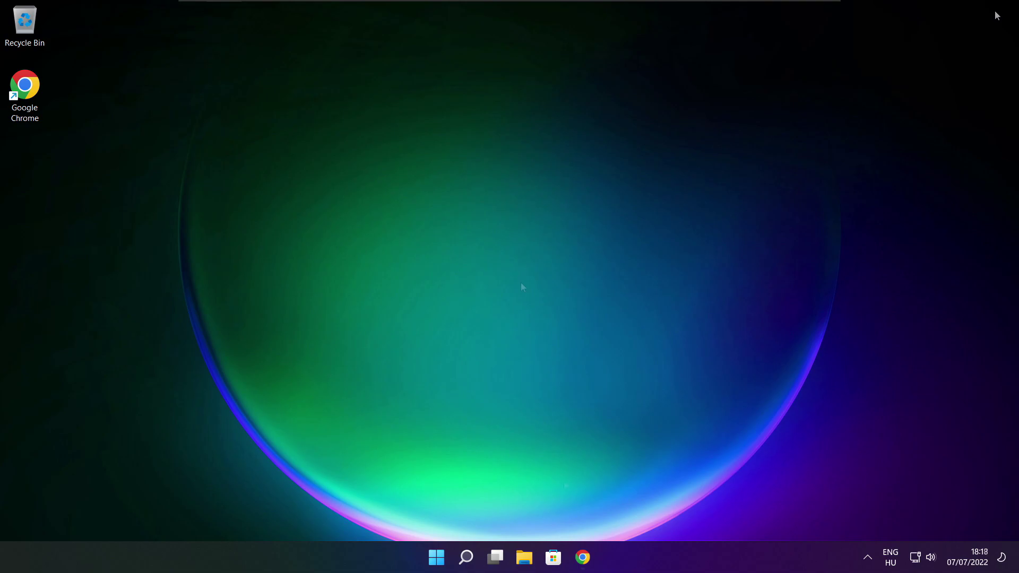
# Switch to Chrome and download the English DirectX End-User Runtime Web Installer from microsoft.com/en-us/download/details.aspx?id=35
pyautogui.click(583, 558)
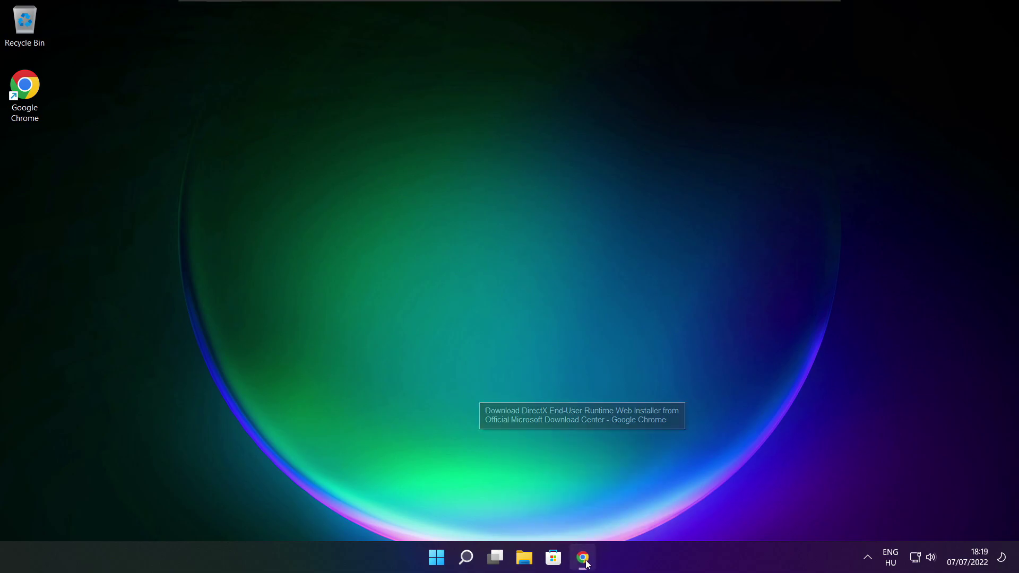
pyautogui.click(308, 35)
pyautogui.hotkey('ctrl', 'c')
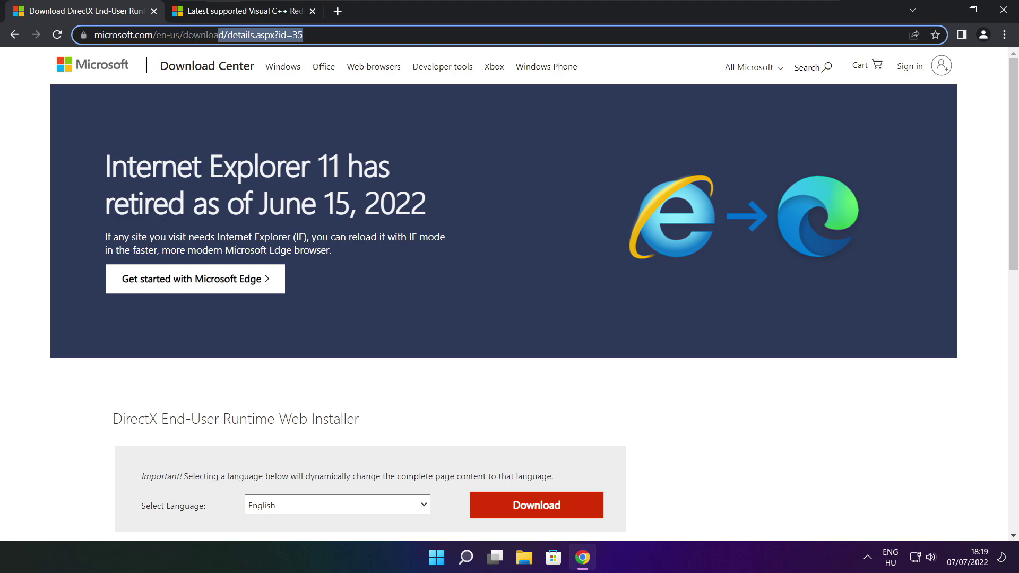
pyautogui.click(365, 383)
pyautogui.scroll(-4, 378, 221)
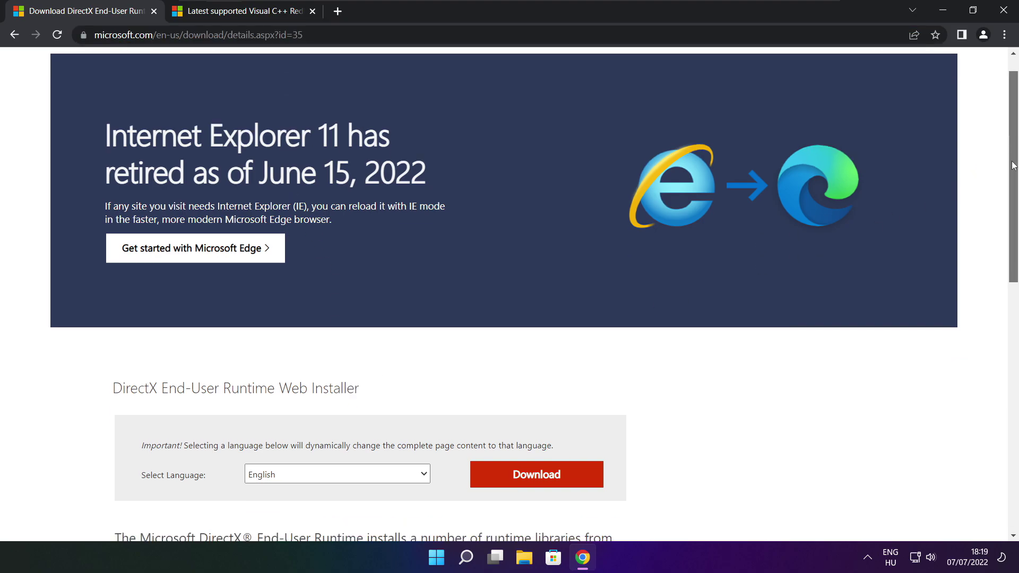
pyautogui.moveTo(378, 221); pyautogui.dragTo(434, 226)
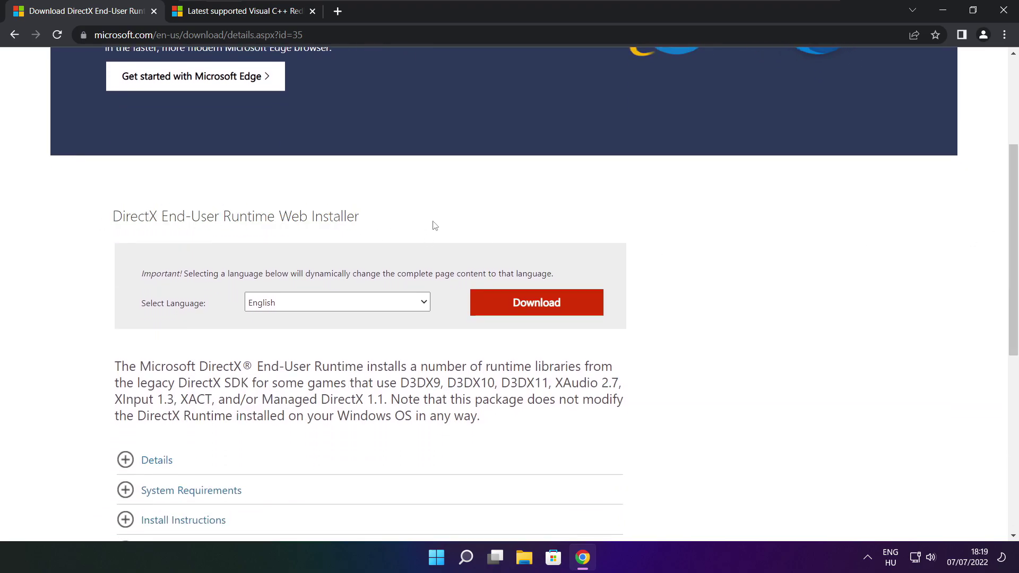
pyautogui.click(541, 307)
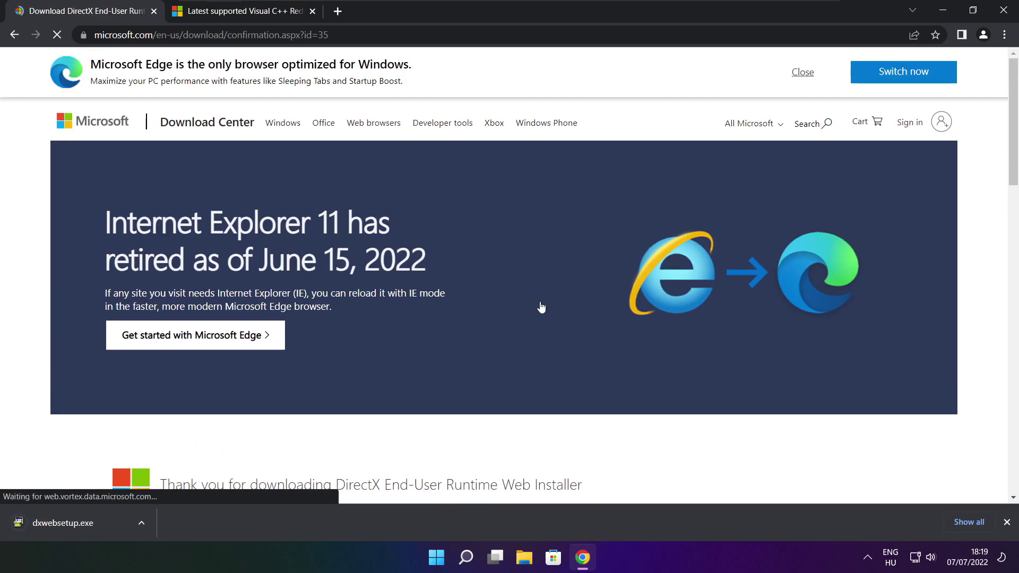
# Run dxwebsetup.exe, accept the license agreement, and install the DirectX runtime components without the Bing Bar
pyautogui.click(95, 523)
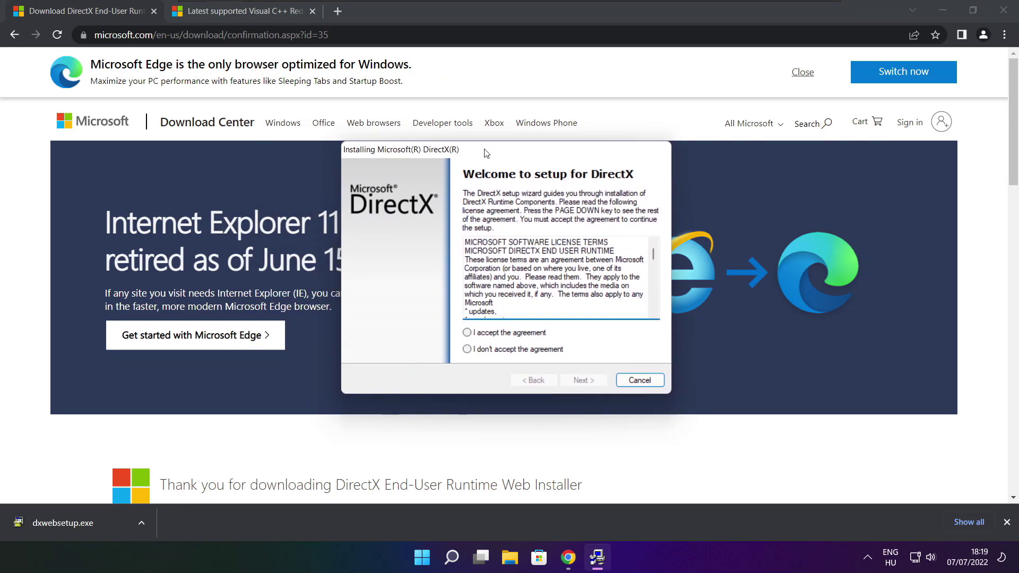
pyautogui.moveTo(653, 254); pyautogui.dragTo(652, 314)
pyautogui.click(489, 334)
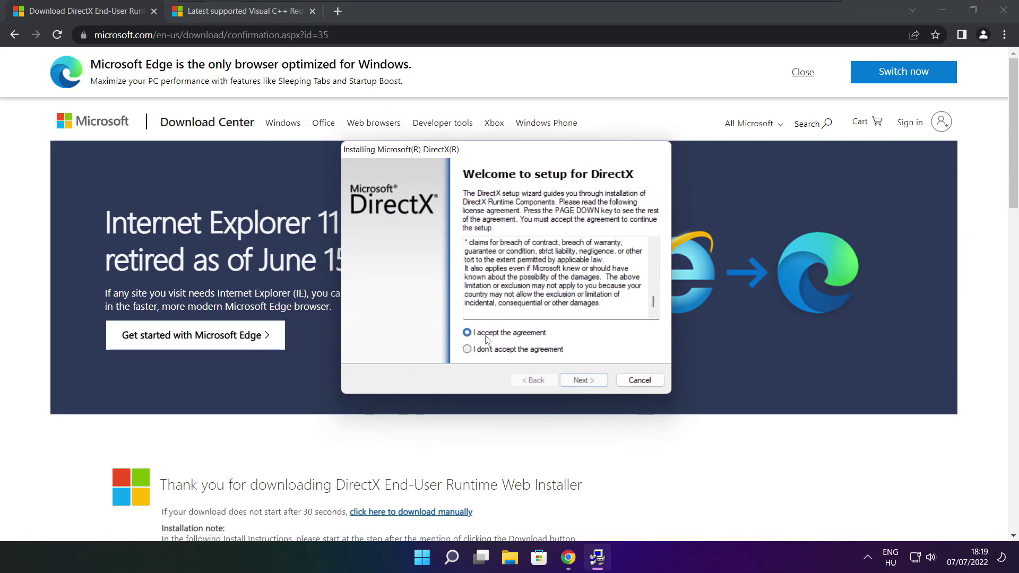
pyautogui.click(584, 380)
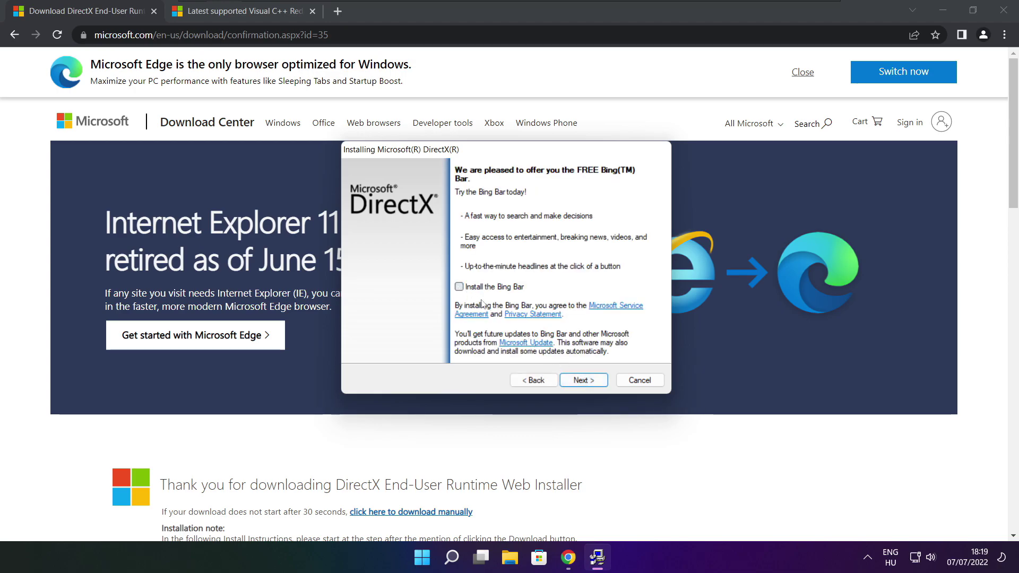
pyautogui.click(595, 385)
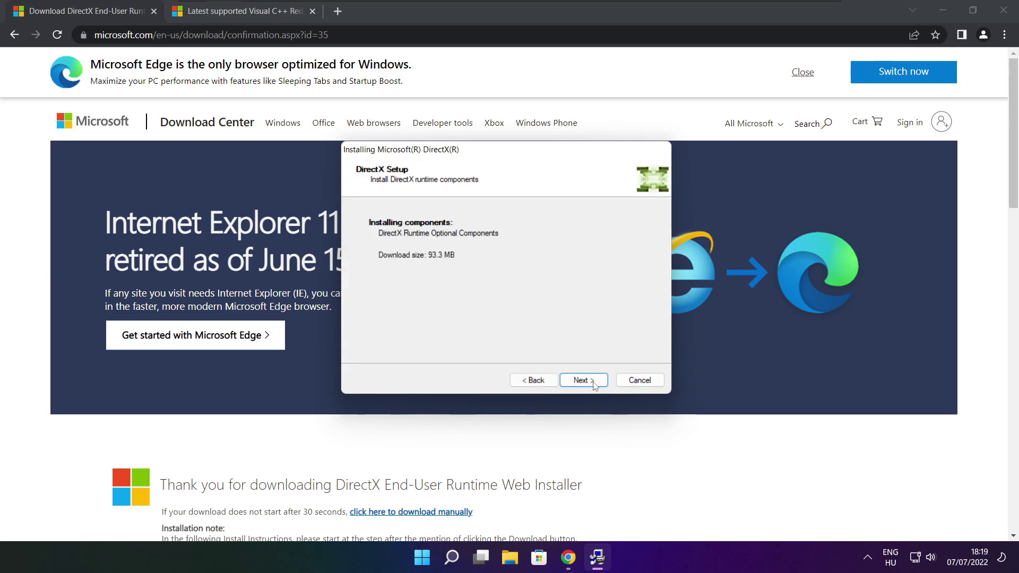
pyautogui.click(584, 381)
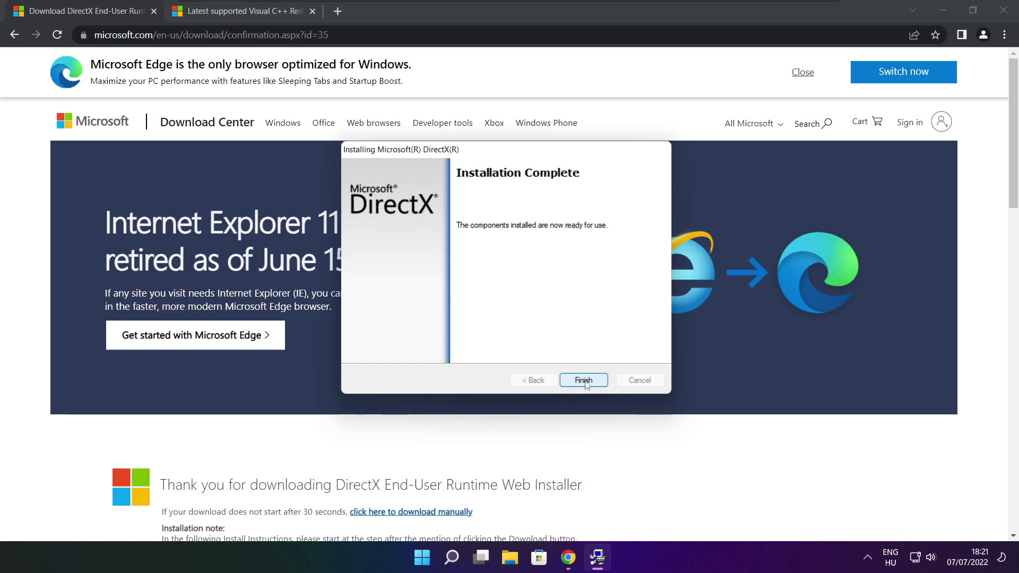
pyautogui.click(583, 380)
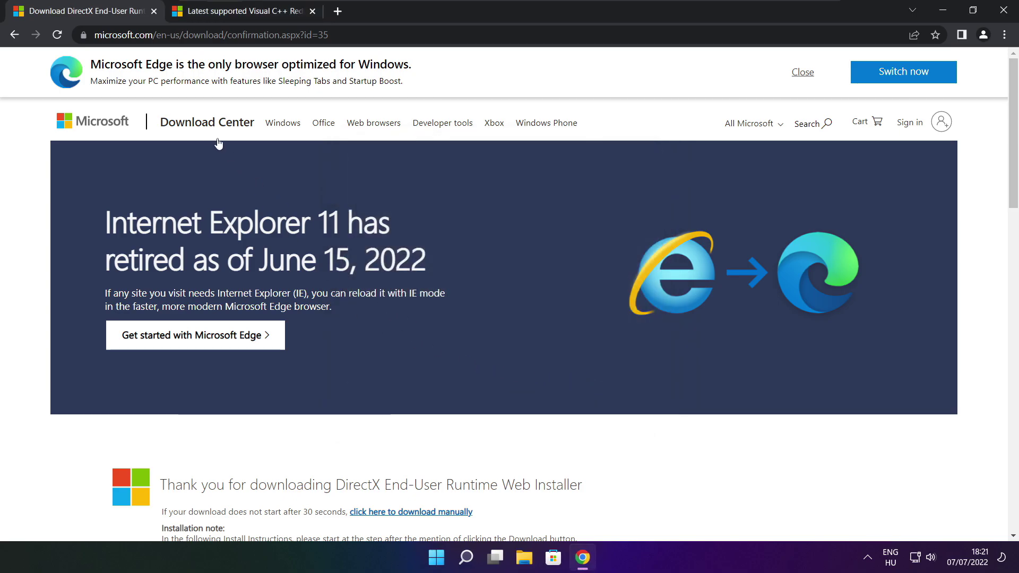
# Close the DirectX page and download the ARM64, X86 and X64 Visual C++ Redistributables for Visual Studio 2015, 2017, 2019 and 2022
pyautogui.click(154, 12)
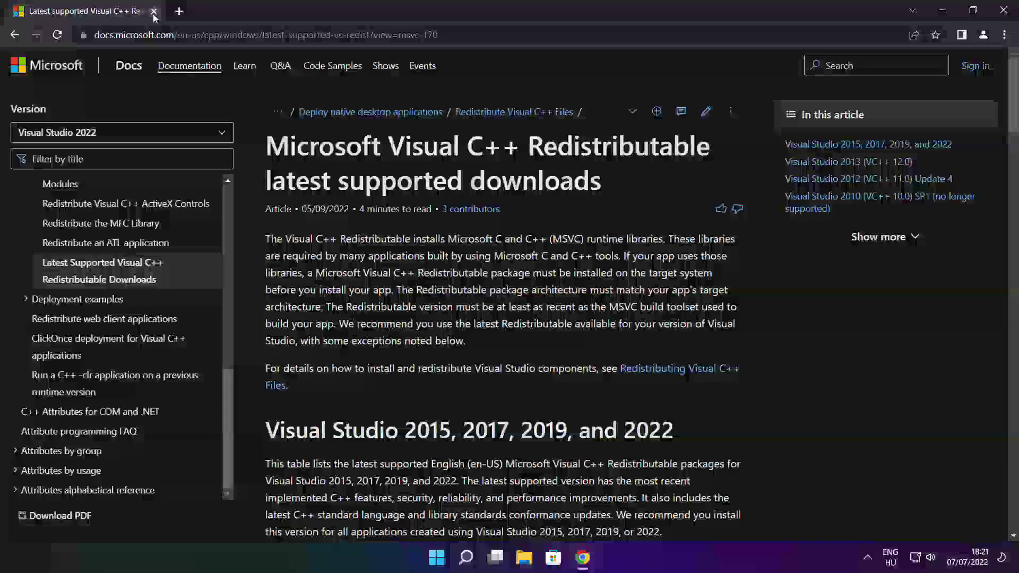
pyautogui.hotkey('ctrl', 'l')
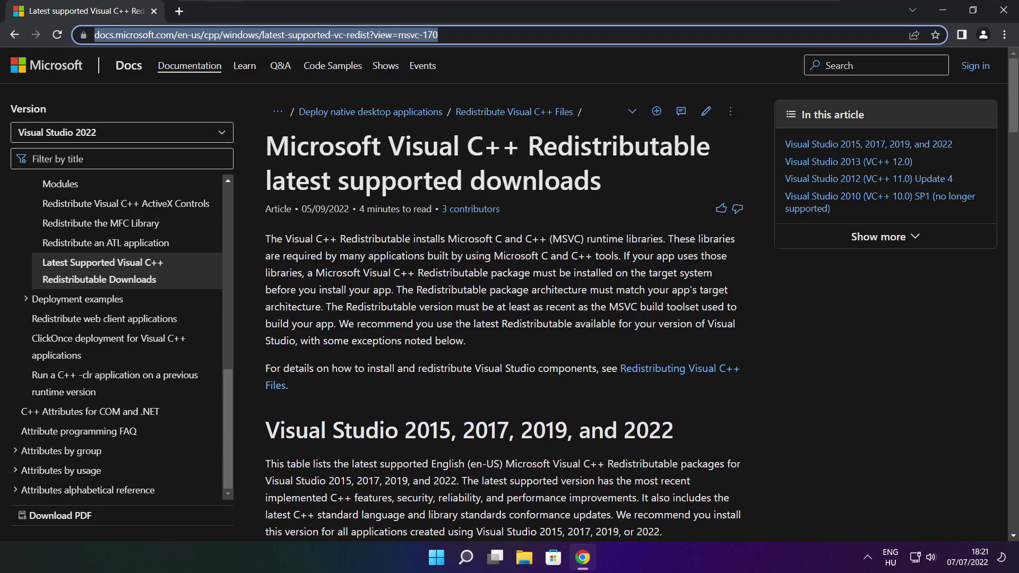
pyautogui.click(505, 65)
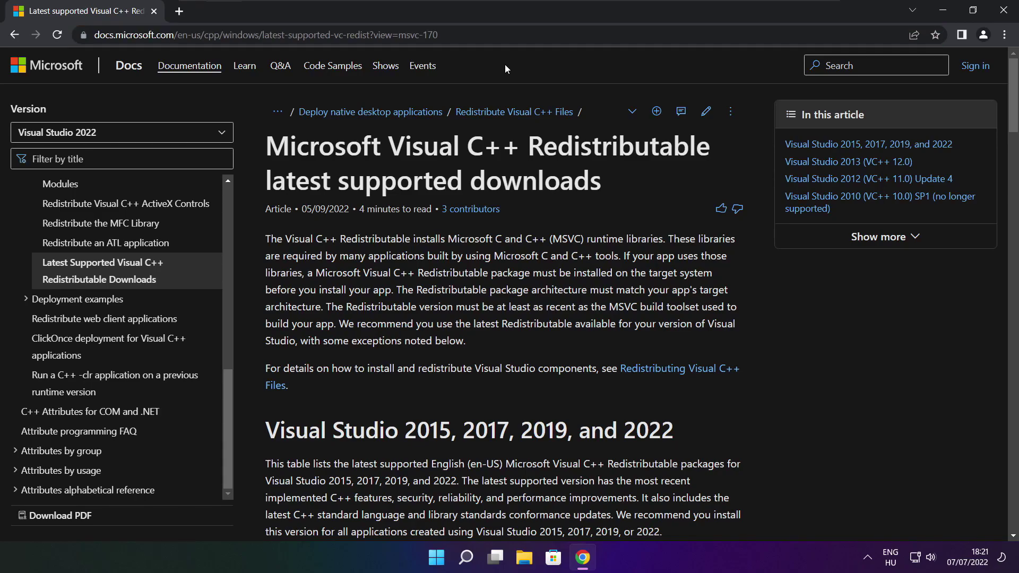
pyautogui.moveTo(1013, 98); pyautogui.dragTo(1008, 151)
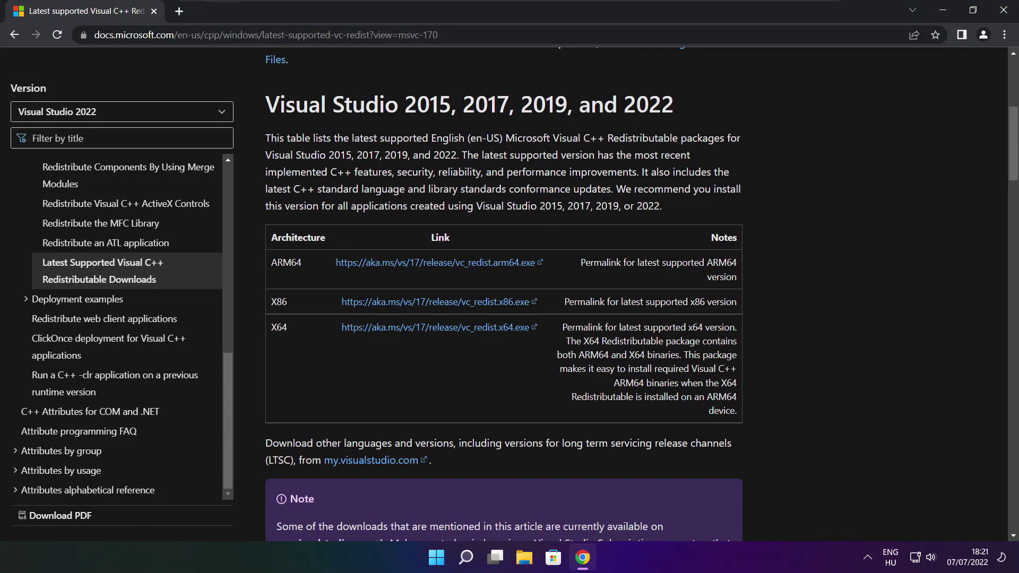
pyautogui.moveTo(269, 263); pyautogui.dragTo(686, 366)
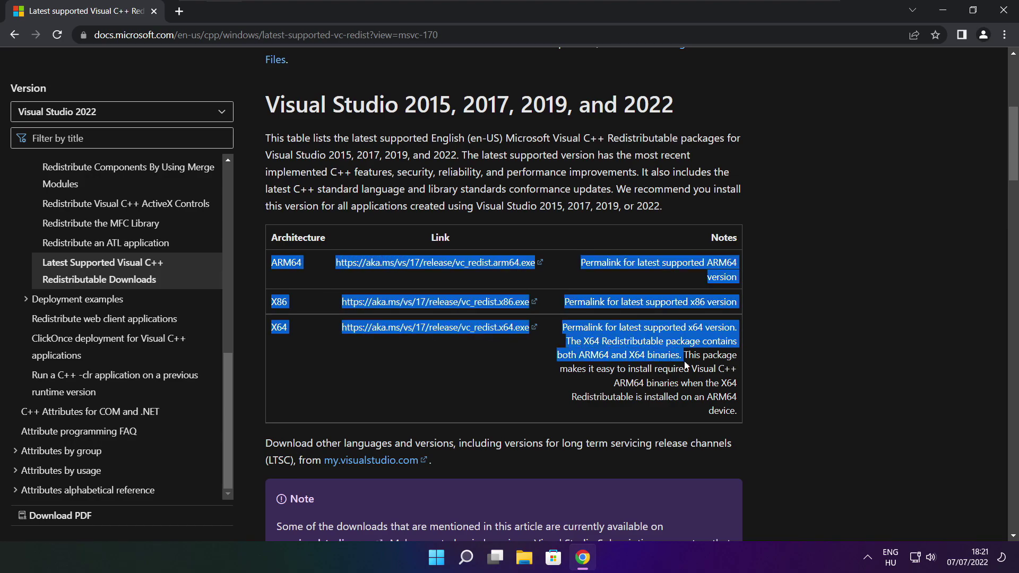
pyautogui.click(686, 367)
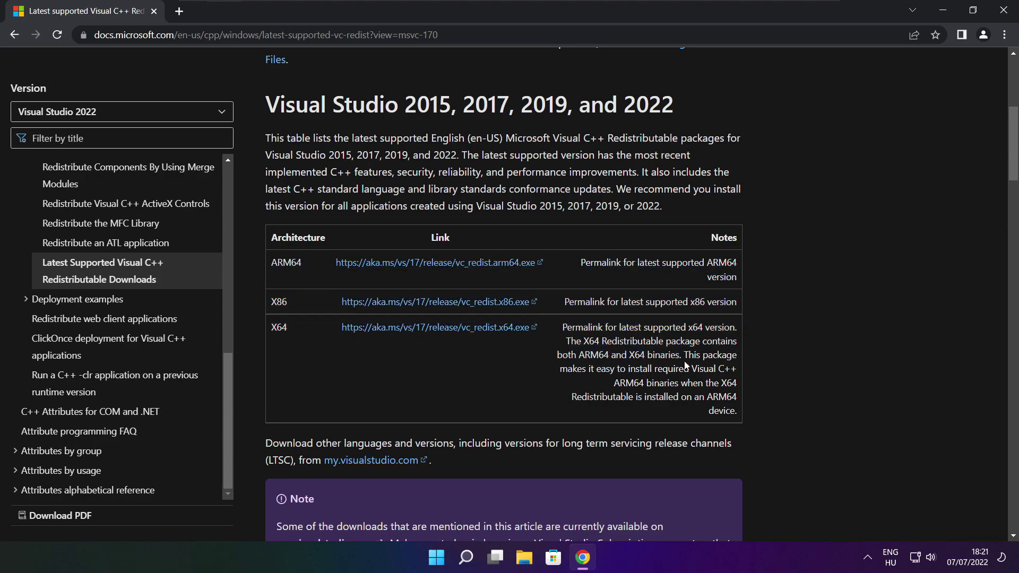
pyautogui.click(423, 267)
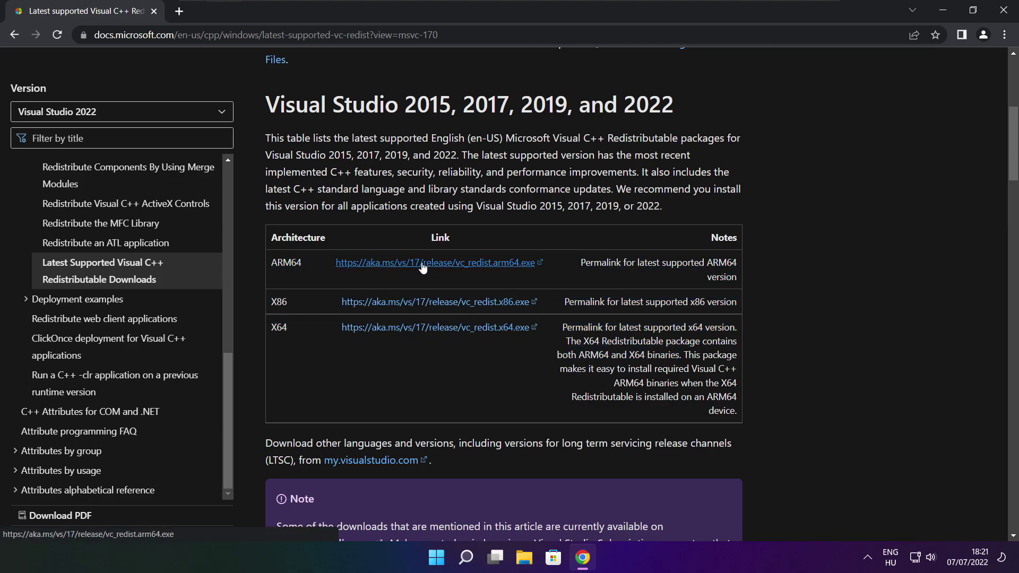
pyautogui.click(420, 305)
pyautogui.click(420, 328)
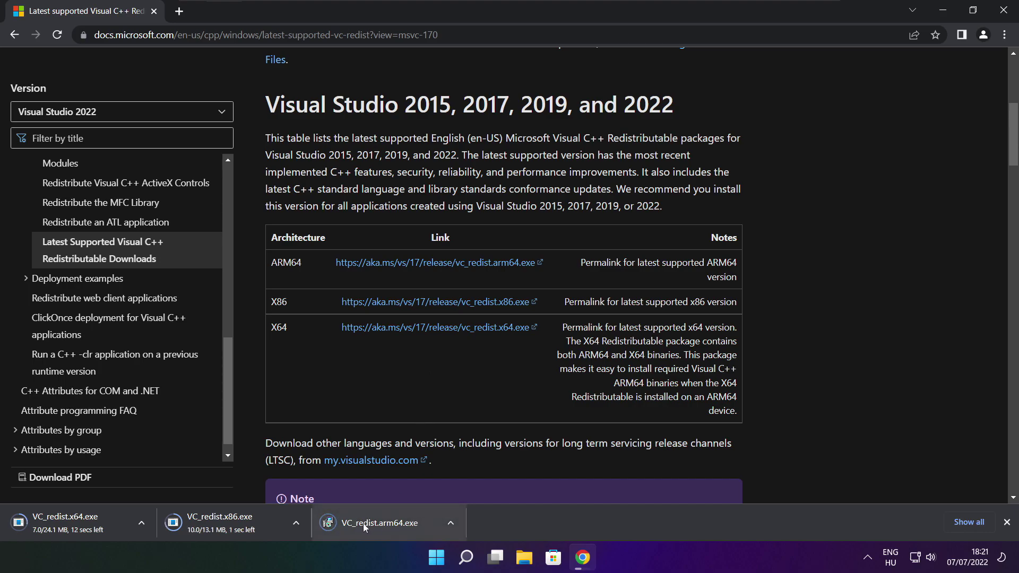
# Run VC_redist.arm64.exe, agree to the license terms, start the installation, and close the setup window
pyautogui.click(388, 524)
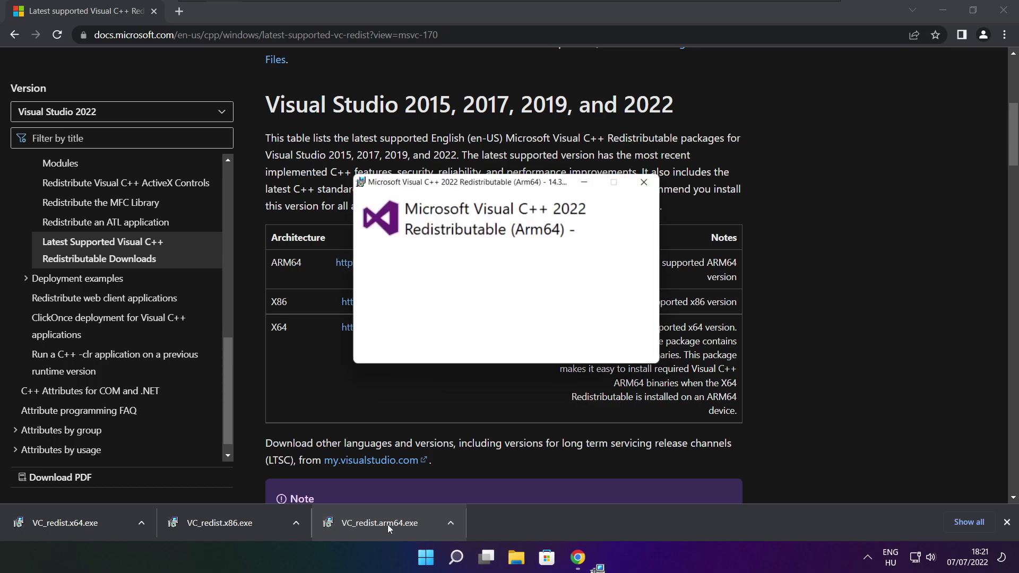
pyautogui.moveTo(654, 264); pyautogui.dragTo(654, 313)
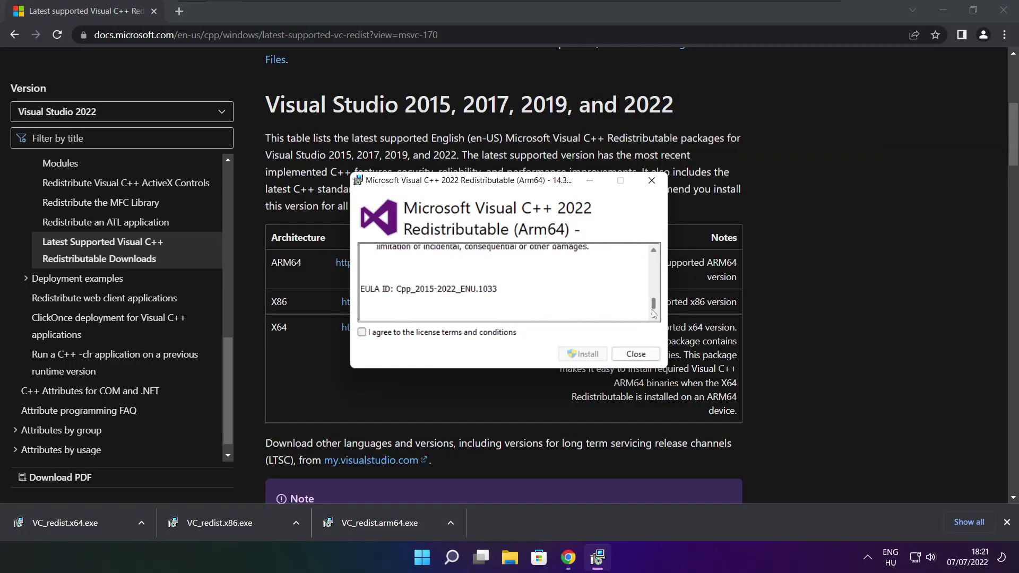
pyautogui.click(362, 334)
pyautogui.click(579, 356)
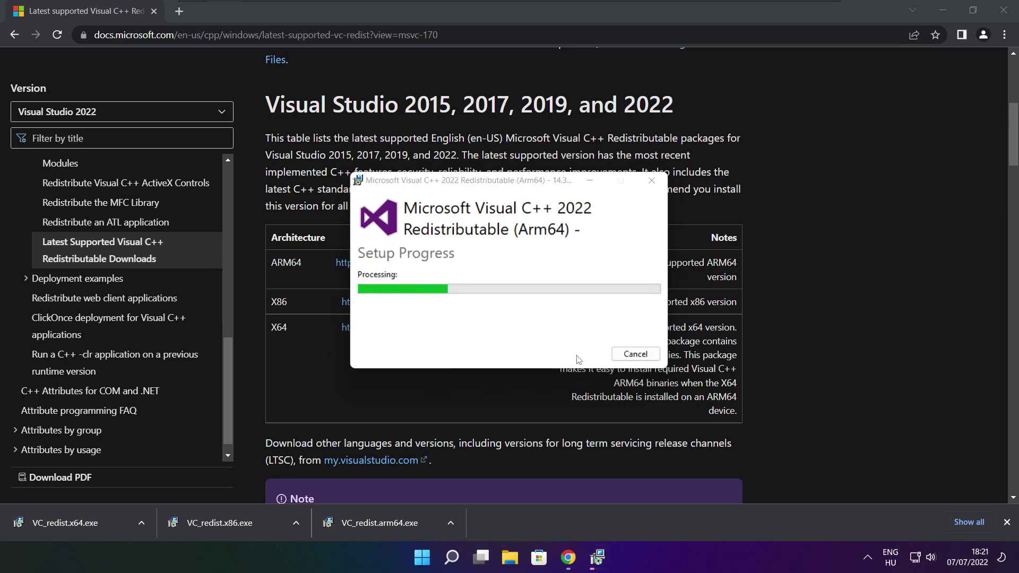
pyautogui.click(635, 354)
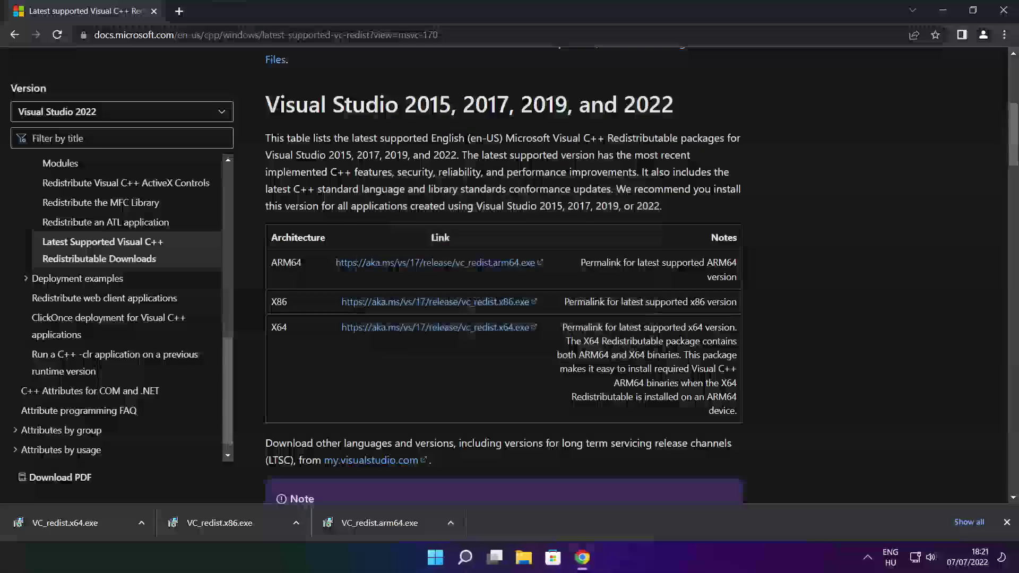
# Install the x86 Visual C++ 2015-2022 Redistributable from VC_redist.x86.exe, agreeing to its license terms, and close the setup
pyautogui.click(240, 521)
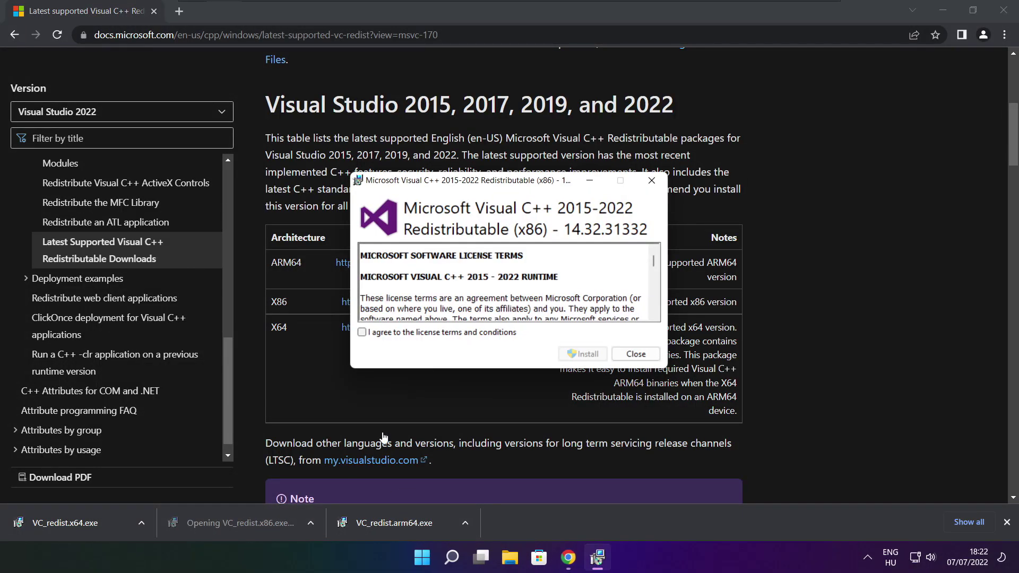
pyautogui.moveTo(654, 262); pyautogui.dragTo(654, 305)
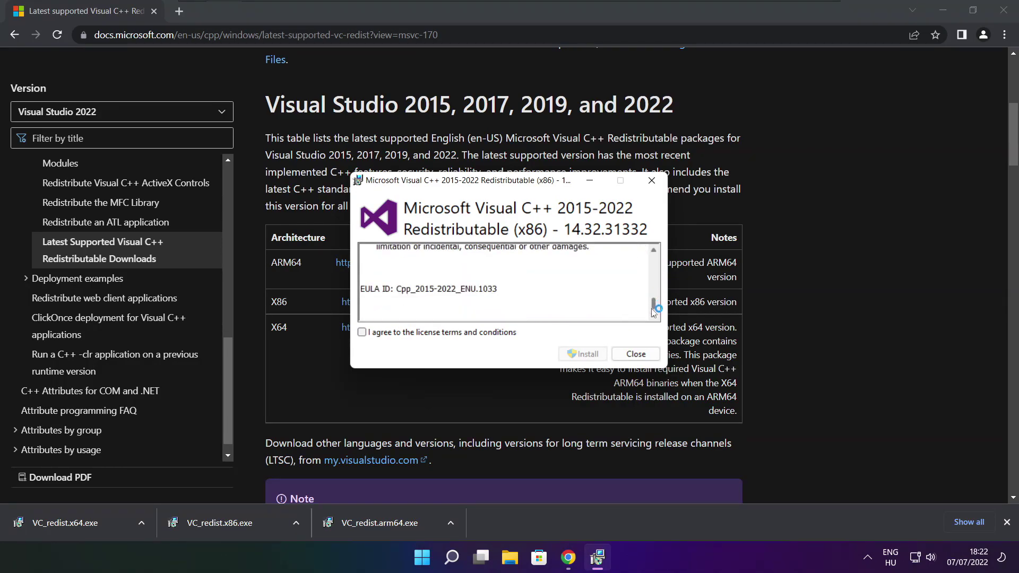
pyautogui.click(363, 333)
pyautogui.click(583, 354)
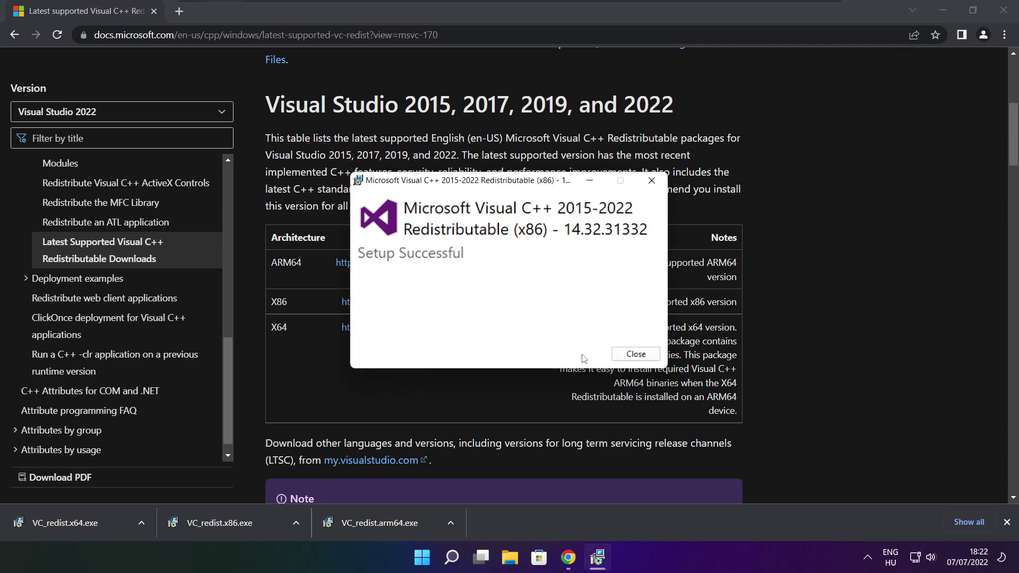
pyautogui.click(636, 354)
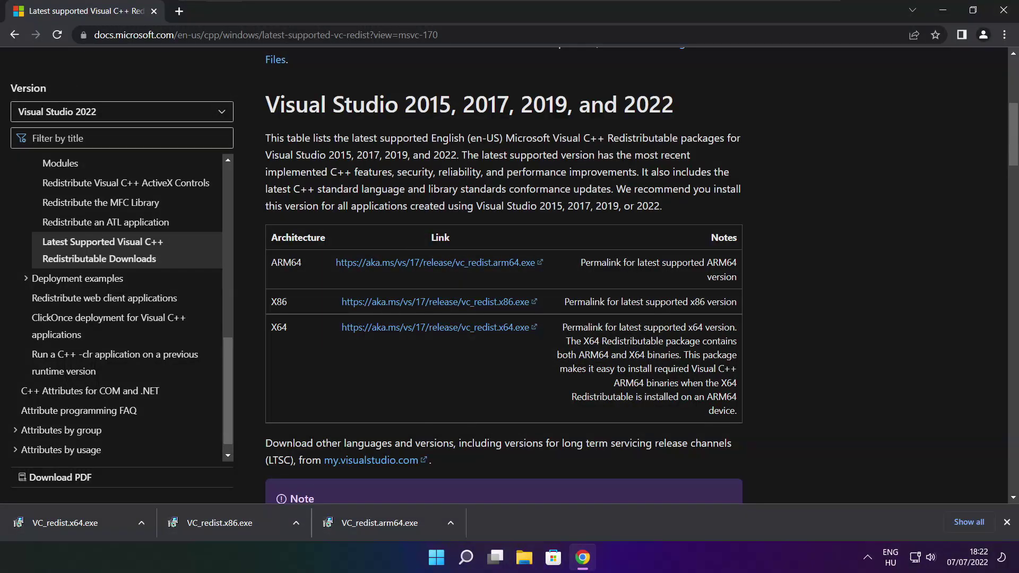
# Install the x64 Visual C++ 2015-2022 Redistributable from VC_redist.x64.exe, agreeing to its license terms, and close the setup and the browser
pyautogui.click(85, 523)
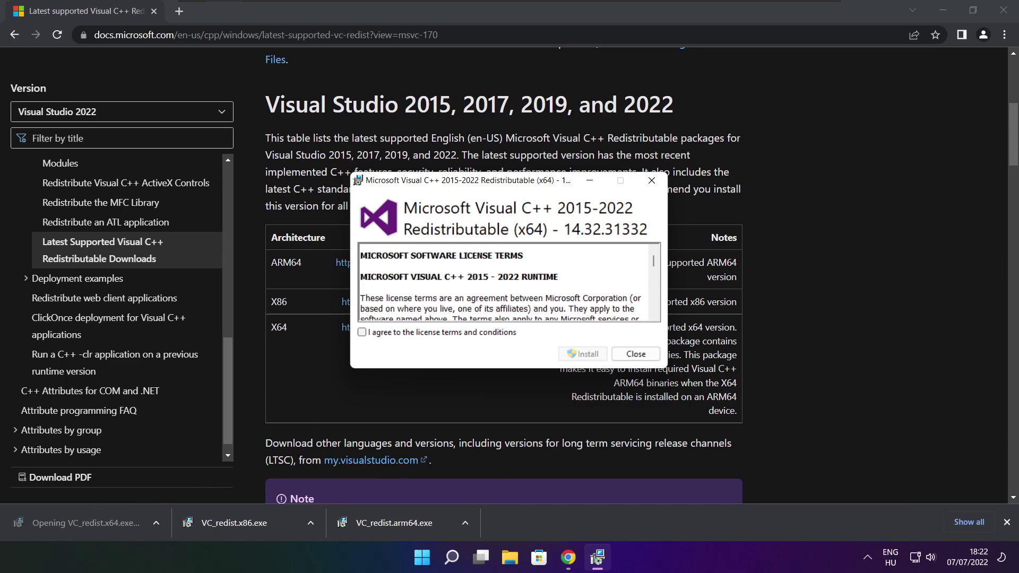
pyautogui.moveTo(654, 262); pyautogui.dragTo(654, 313)
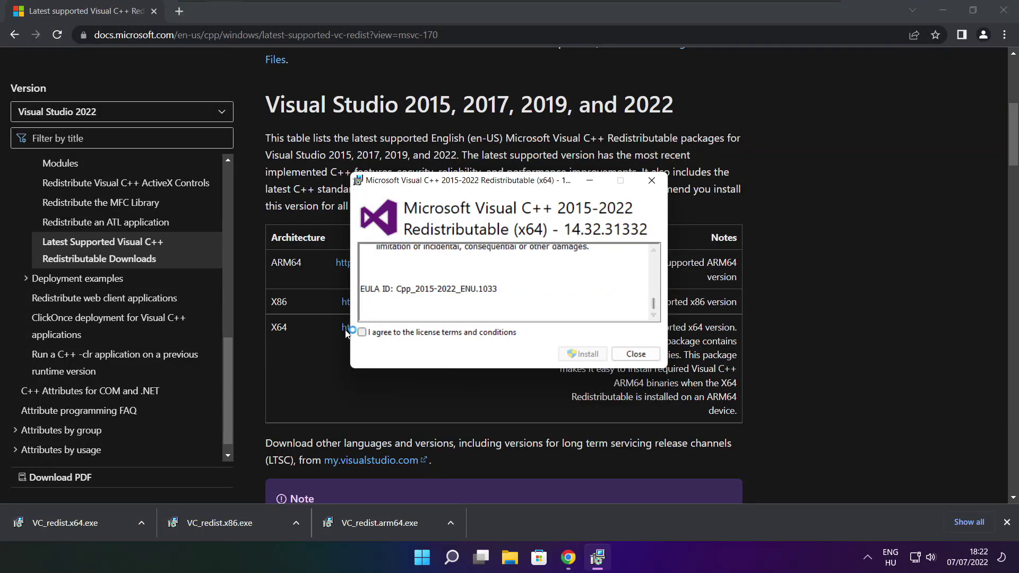
pyautogui.click(363, 333)
pyautogui.click(584, 354)
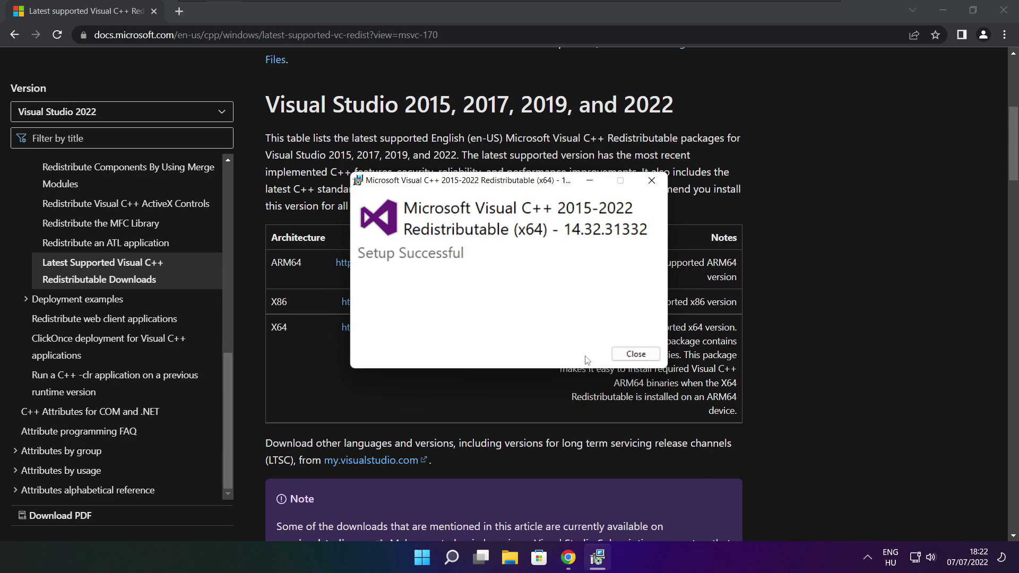
pyautogui.click(636, 354)
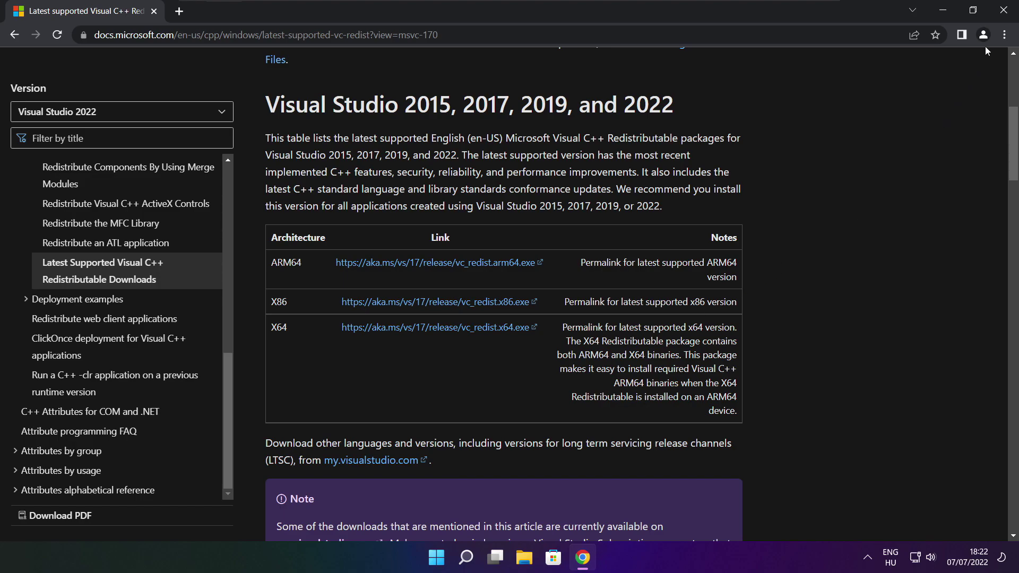
pyautogui.click(1004, 12)
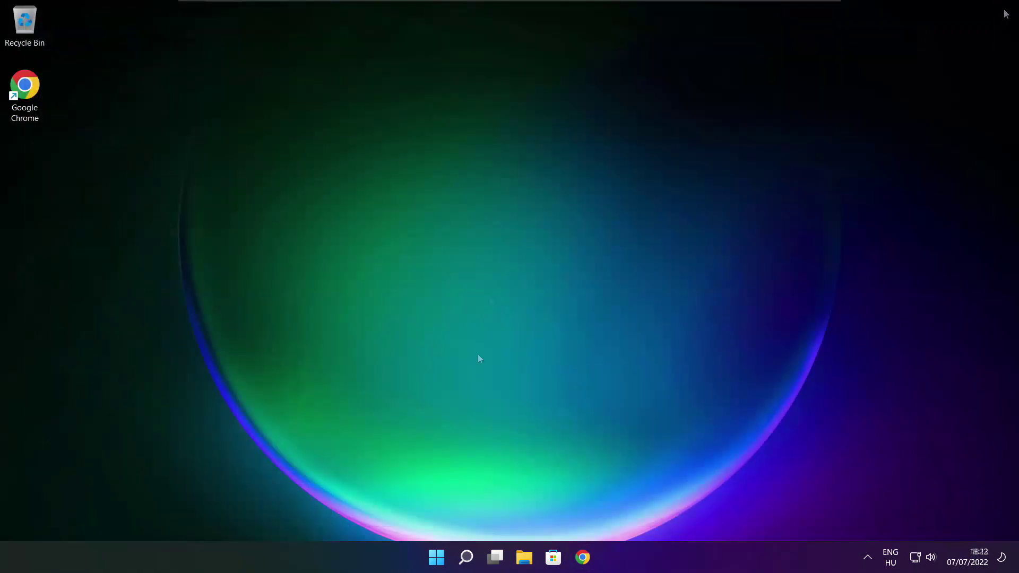
# Open Task Manager's list of startup apps and disable Cortana and Microsoft Edge
pyautogui.rightClick(438, 560)
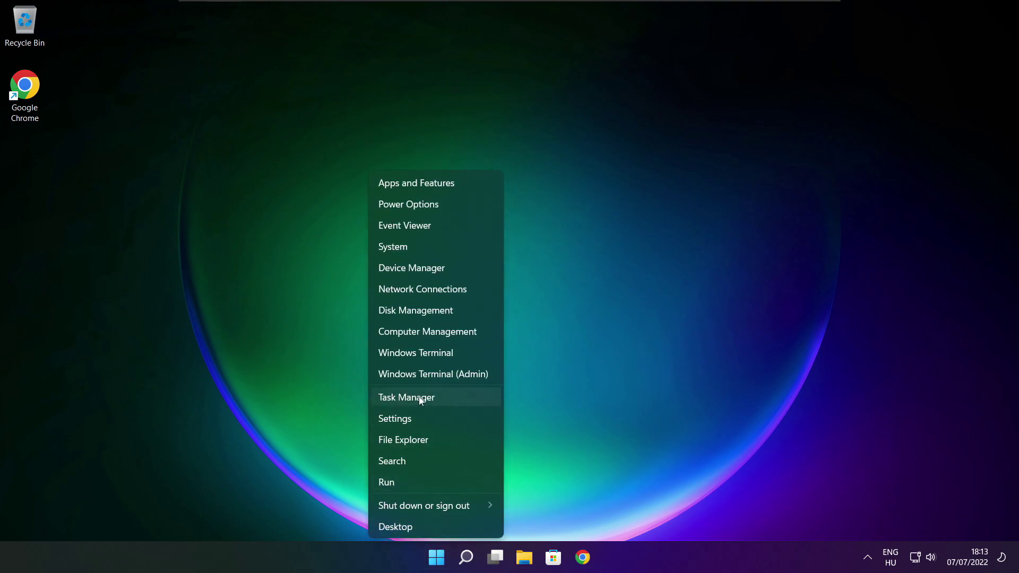
pyautogui.click(438, 398)
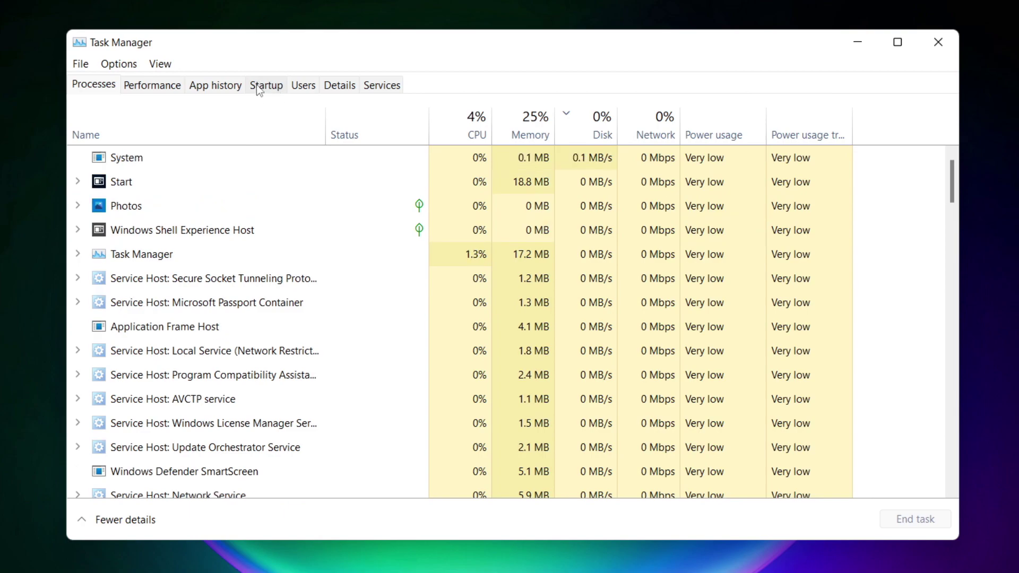
pyautogui.click(271, 91)
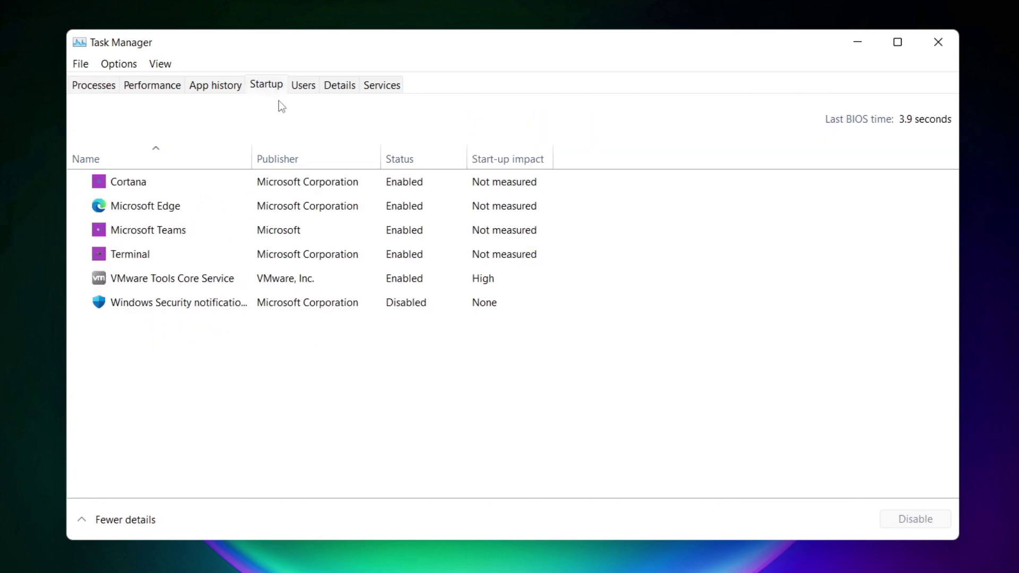
pyautogui.click(346, 190)
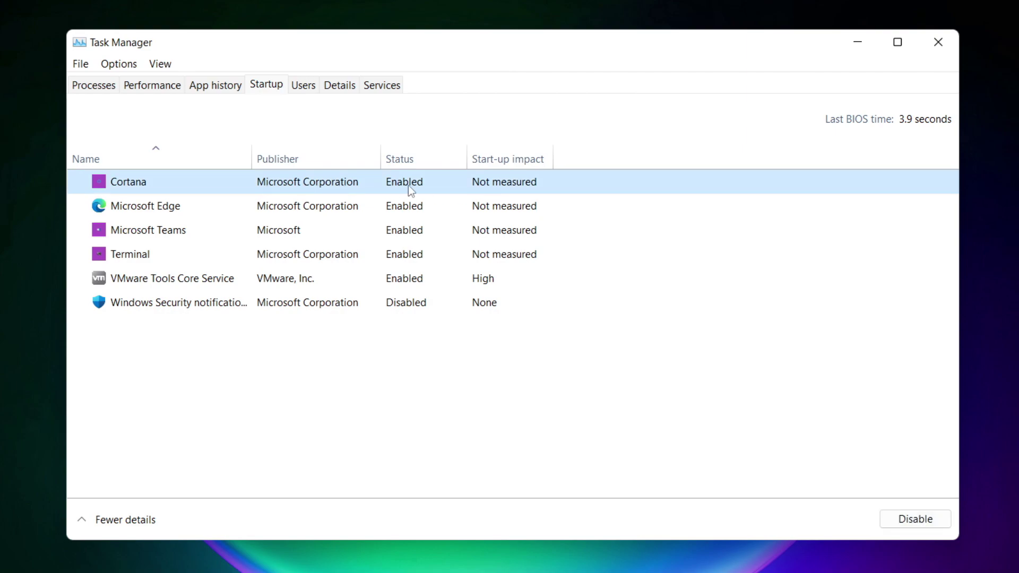
pyautogui.click(913, 523)
pyautogui.click(242, 212)
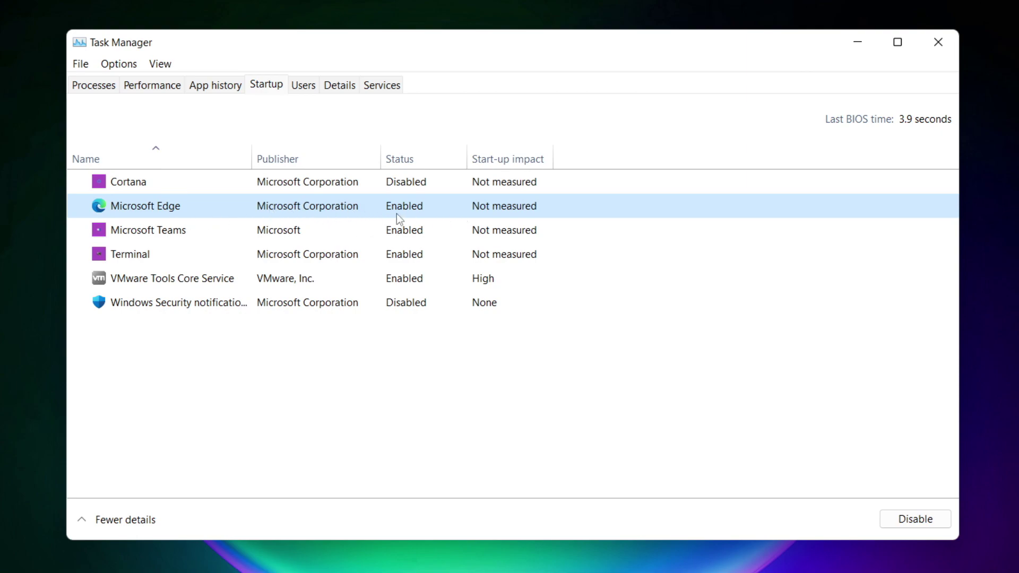
pyautogui.click(918, 522)
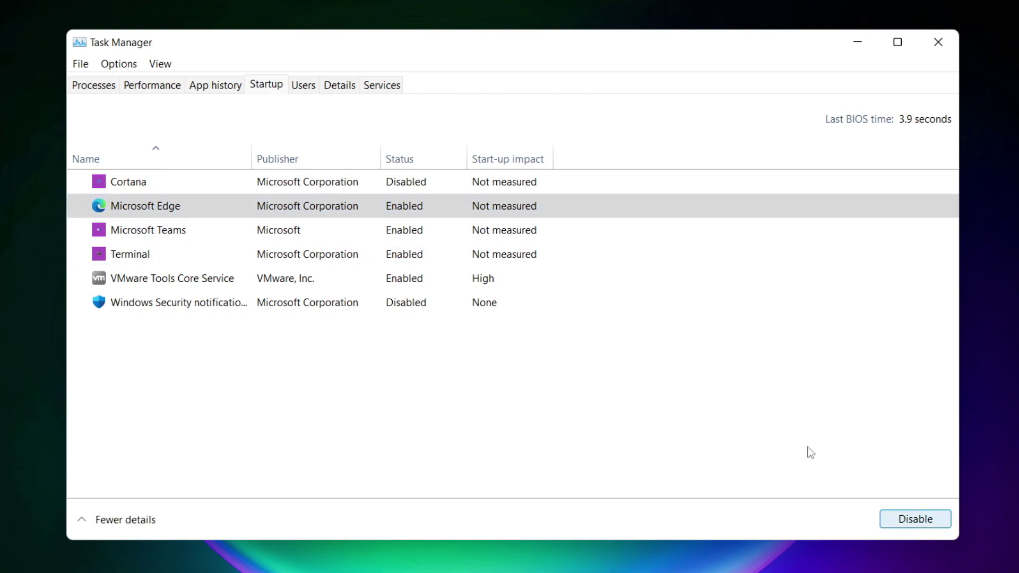
# Disable Microsoft Teams and Terminal from starting with Windows, and close Task Manager
pyautogui.click(418, 231)
pyautogui.click(926, 523)
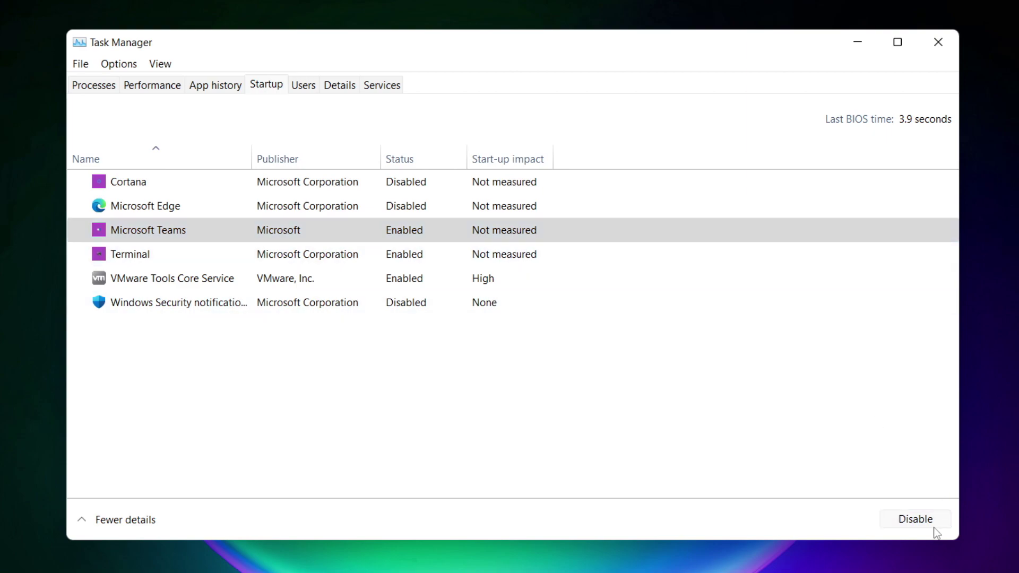
pyautogui.click(339, 259)
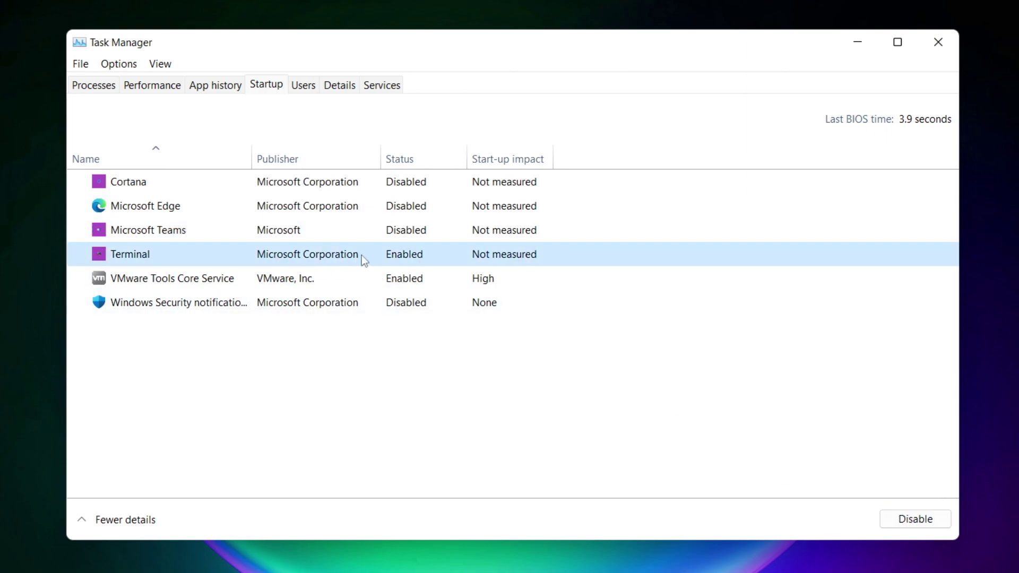
pyautogui.click(931, 525)
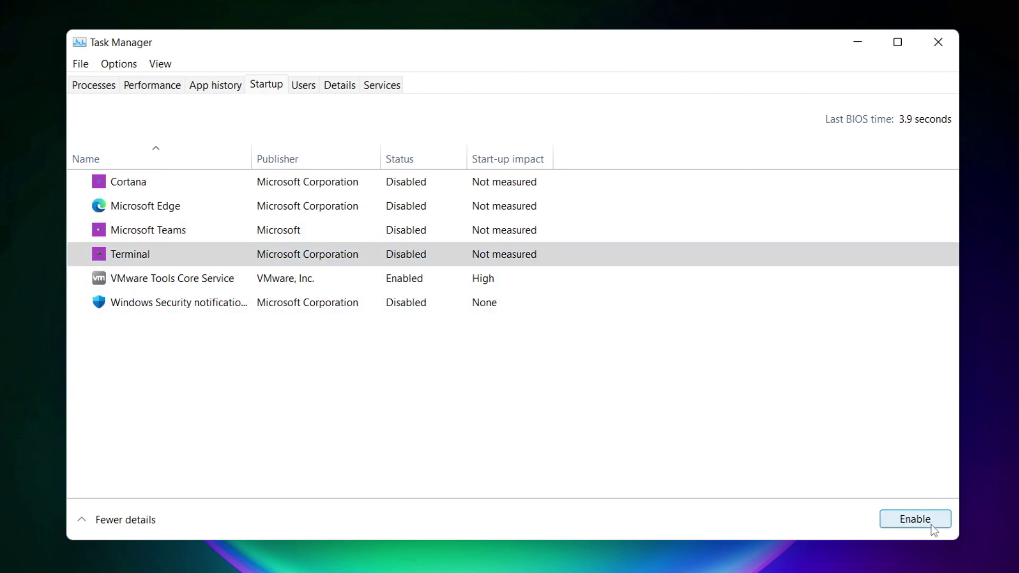
pyautogui.click(400, 257)
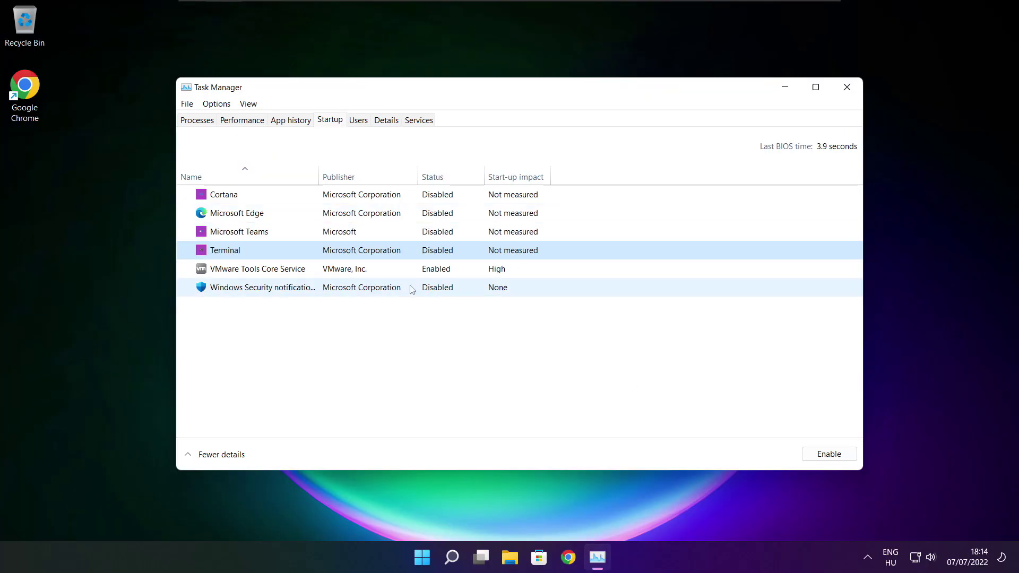
pyautogui.click(847, 87)
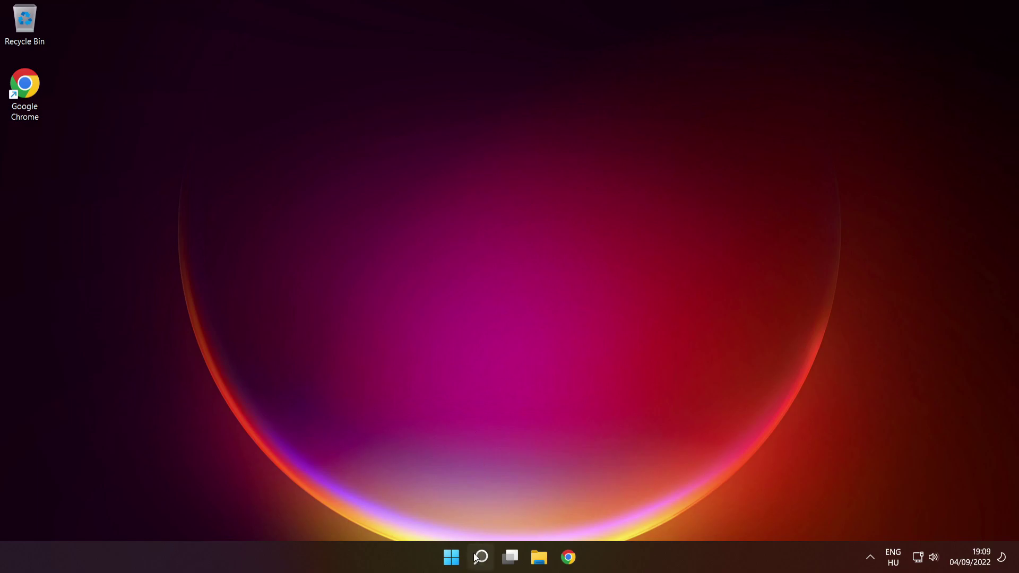
# Search Windows for cmd, run Command Prompt as administrator, and move its window to the middle of the desktop
pyautogui.moveTo(481, 555)
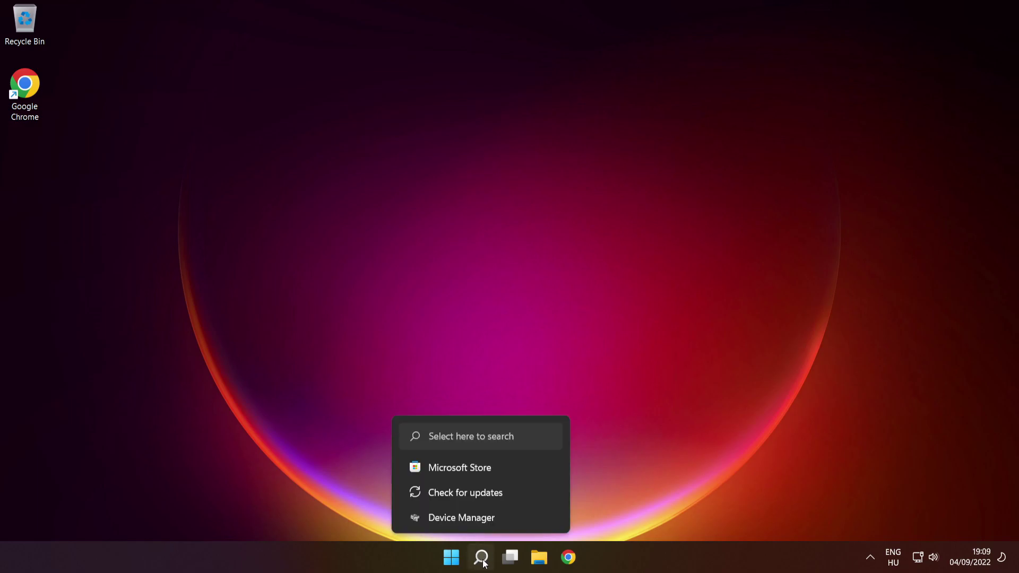
pyautogui.click(481, 557)
pyautogui.write('cmd')
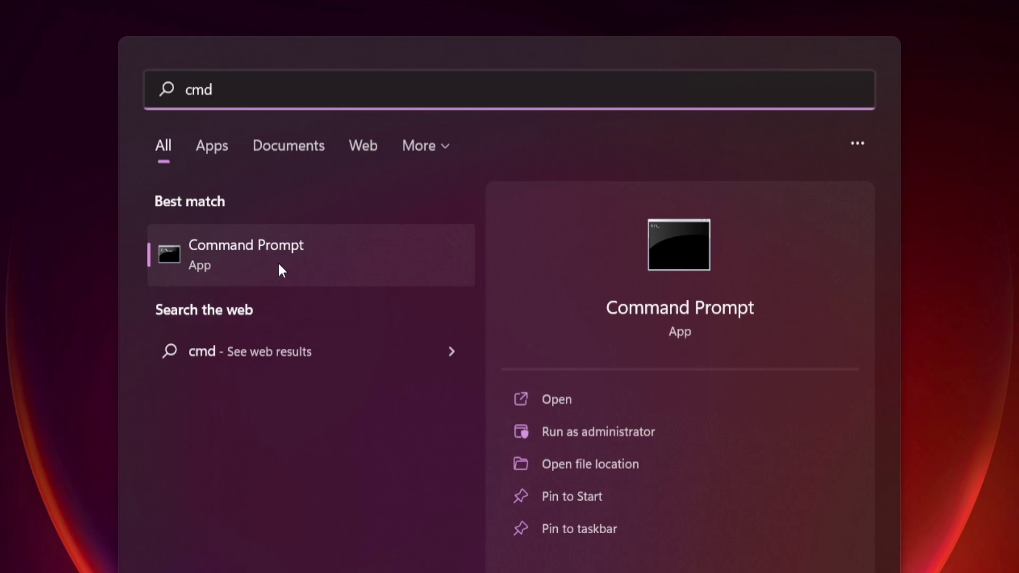
pyautogui.rightClick(374, 255)
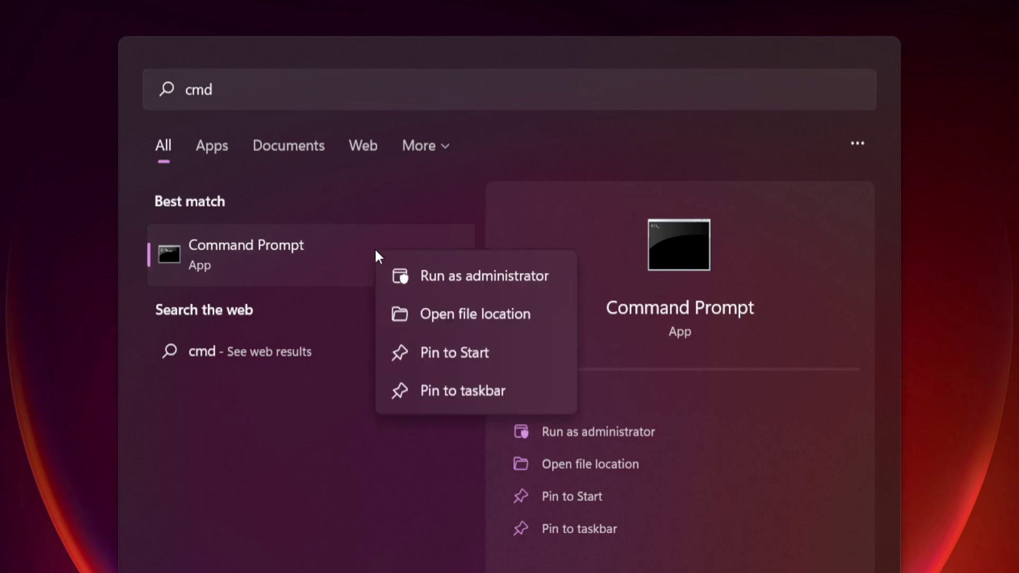
pyautogui.click(484, 274)
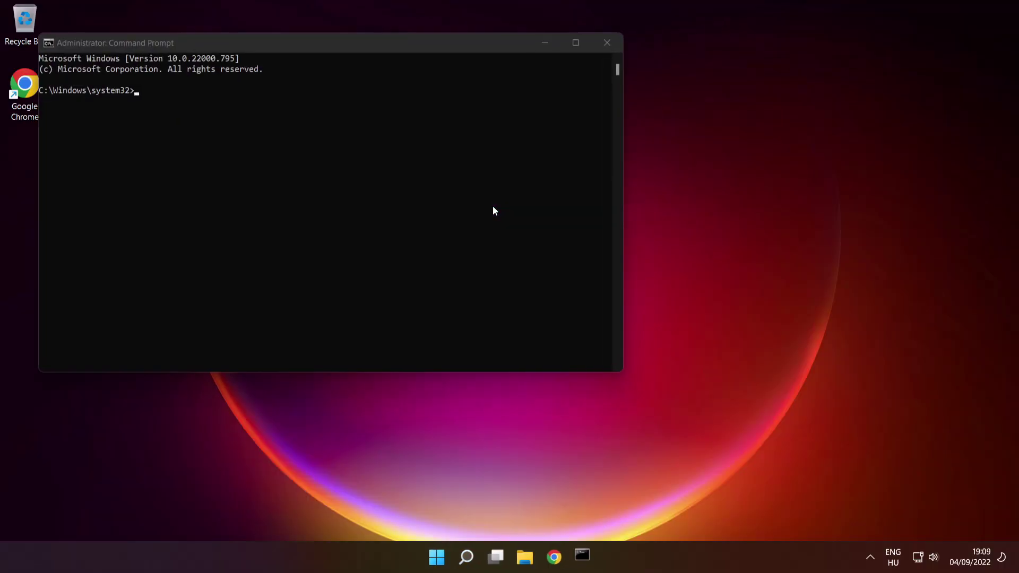
pyautogui.moveTo(412, 47); pyautogui.dragTo(588, 132)
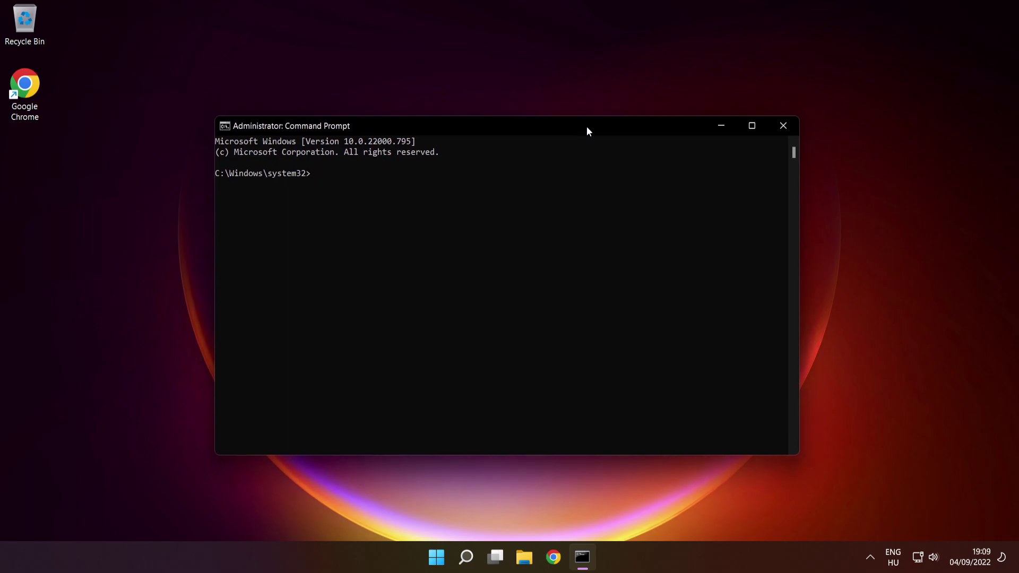
# Run the system file check with sfc /scannow and close Command Prompt when the scan ends
pyautogui.write('sfc /scannow')
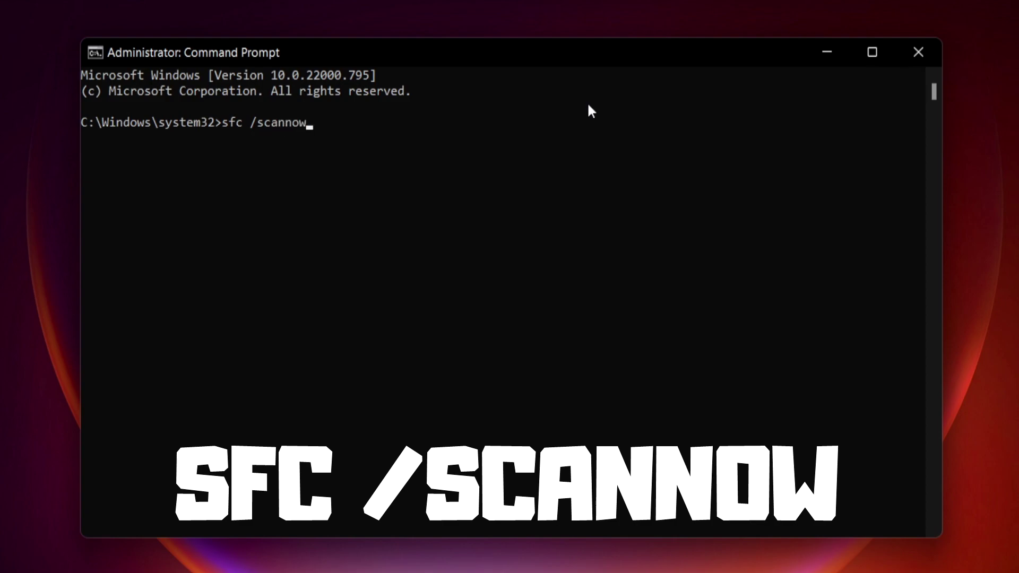
pyautogui.press('Return')
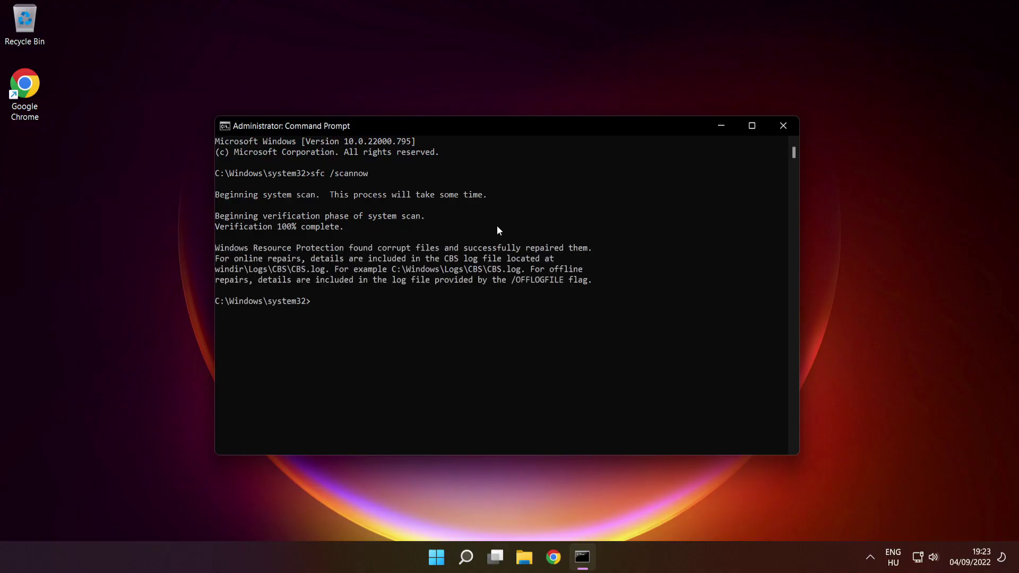
pyautogui.click(784, 128)
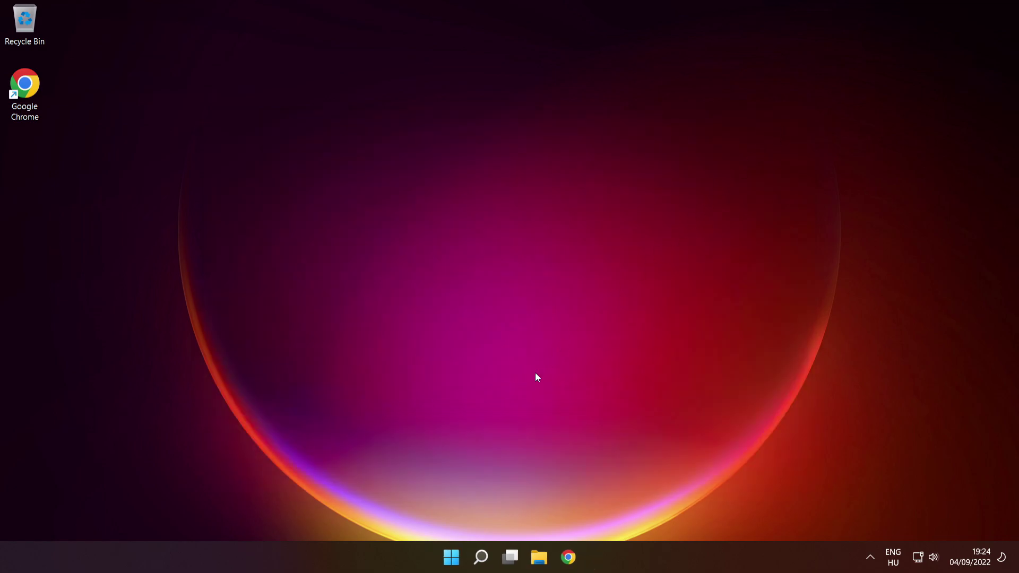
# Restart the computer
pyautogui.click(451, 553)
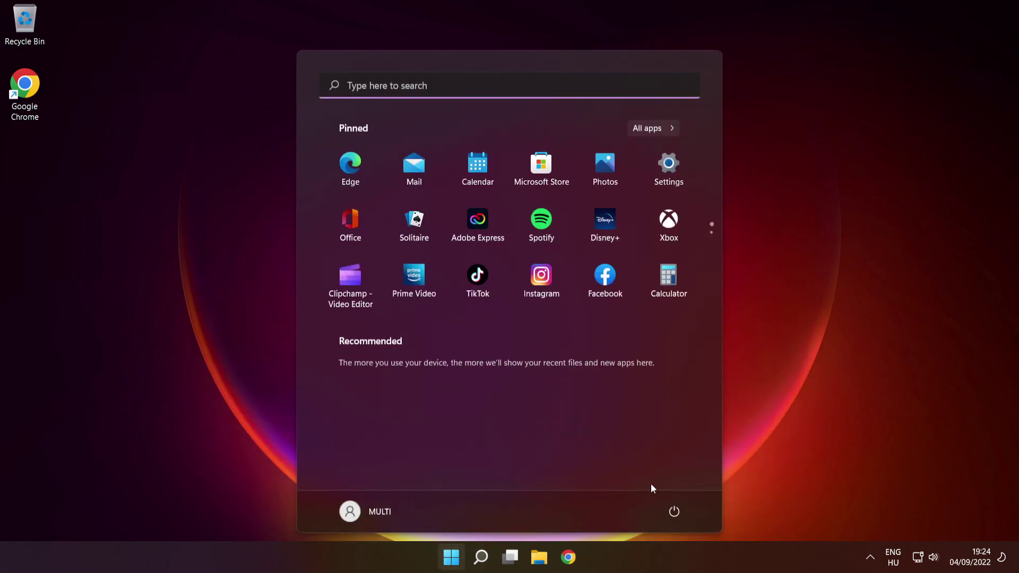
pyautogui.click(675, 513)
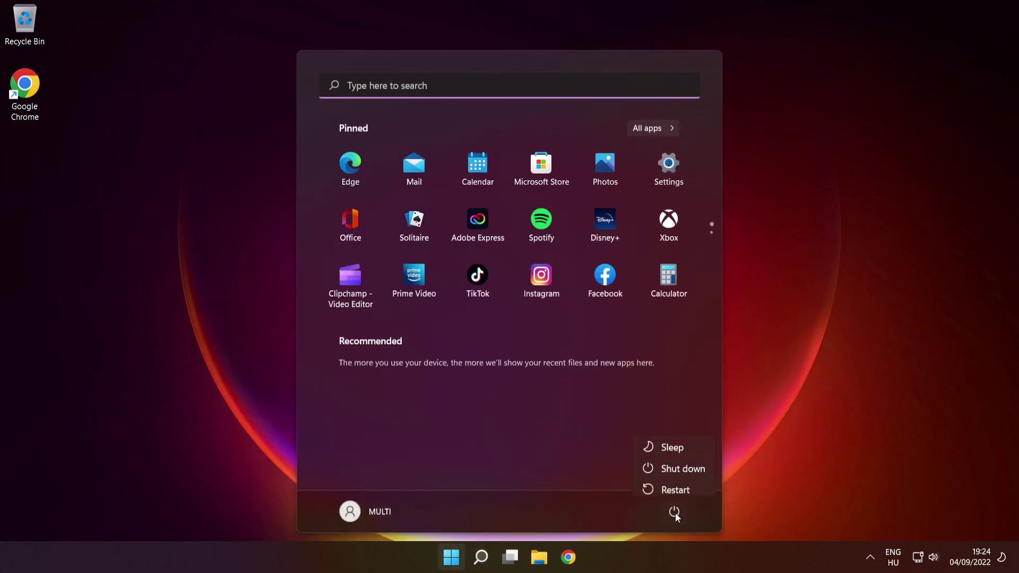
pyautogui.click(678, 484)
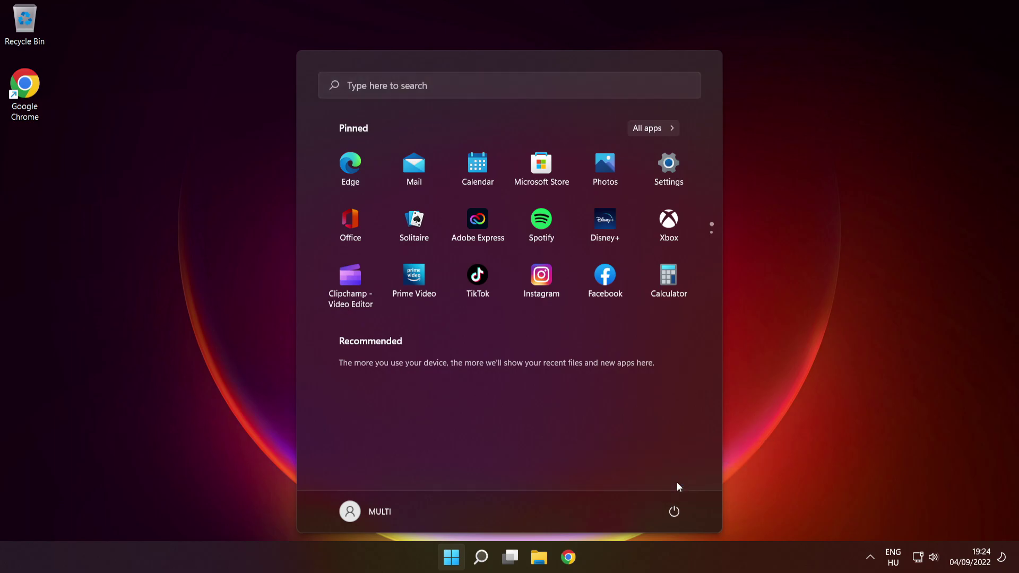